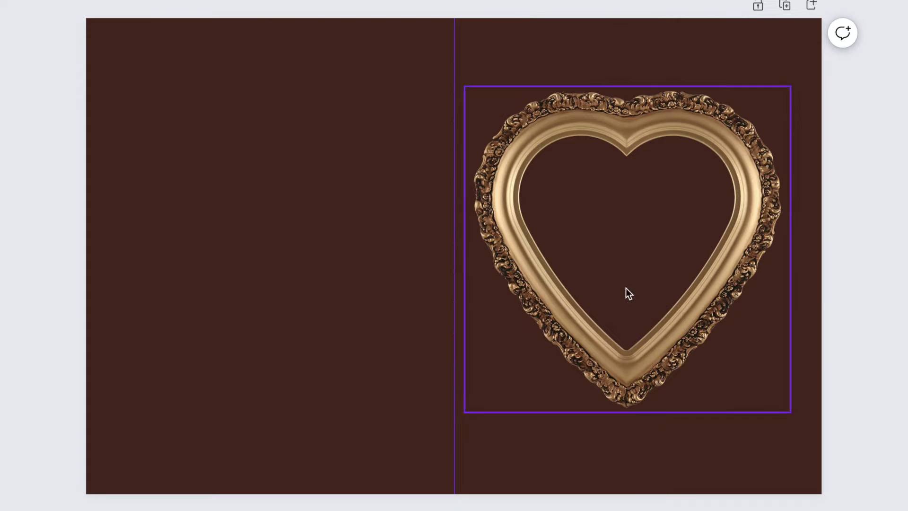
- Enlarge the gold heart frame across the page top, then shrink, position and trim the smiling woman's portrait inside it
click(625, 293)
drag(790, 236, 751, 196)
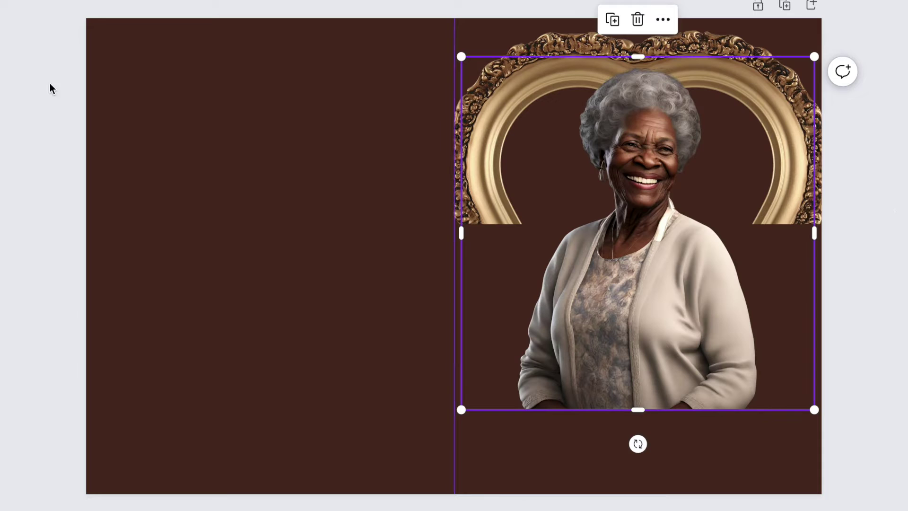
drag(814, 57, 745, 121)
drag(548, 331, 568, 306)
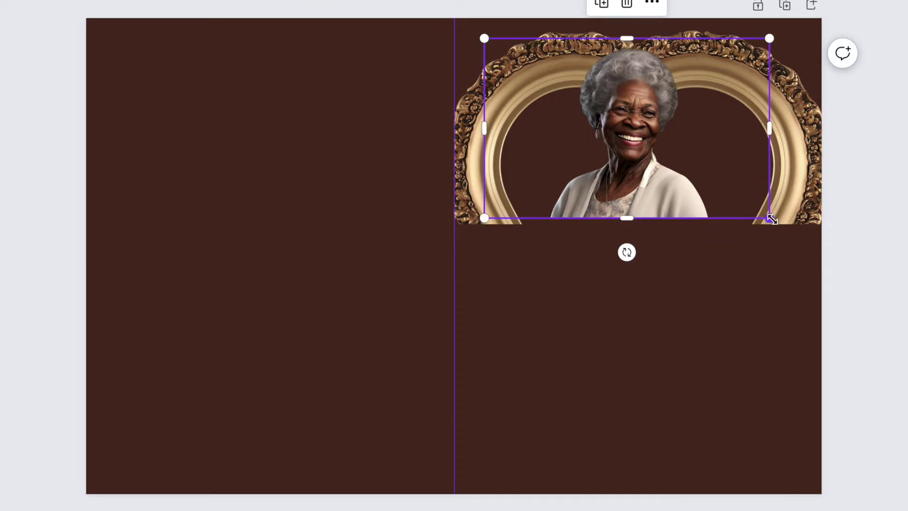
drag(626, 215, 759, 284)
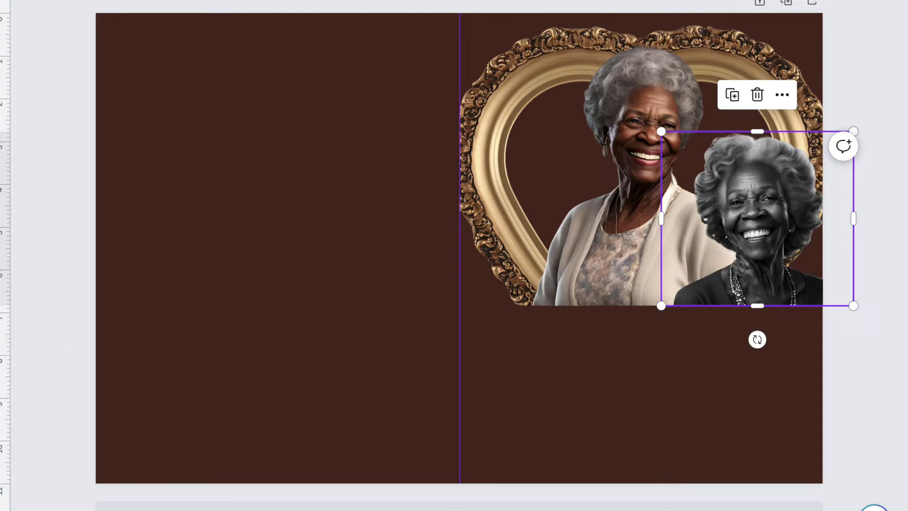
- Paste a third portrait beside the heart frame and crop its bottom and right edges
click(487, 141)
key(ctrl+v)
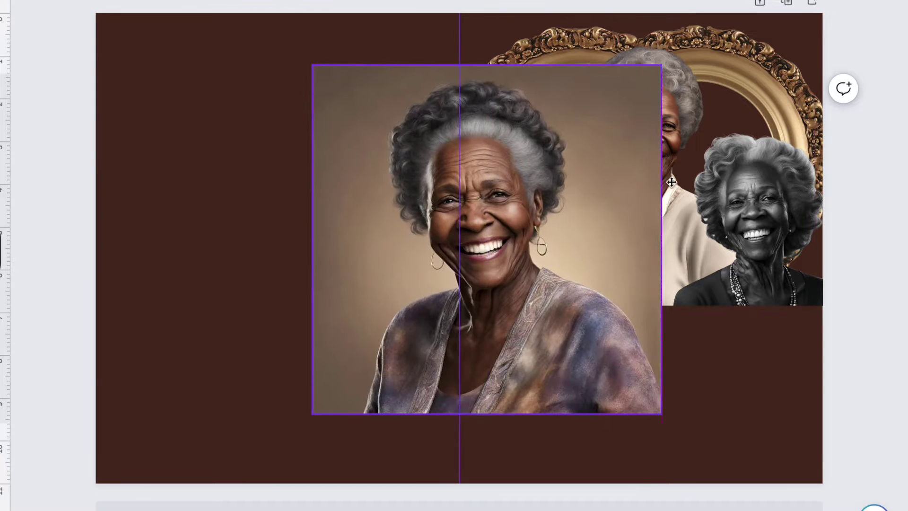
drag(656, 123, 323, 47)
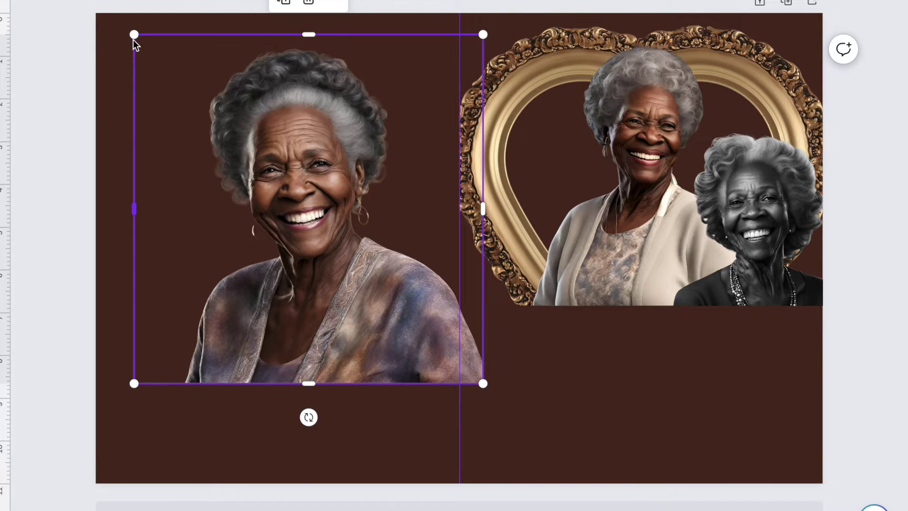
key(ctrl+z)
drag(531, 306, 582, 307)
drag(459, 212, 461, 215)
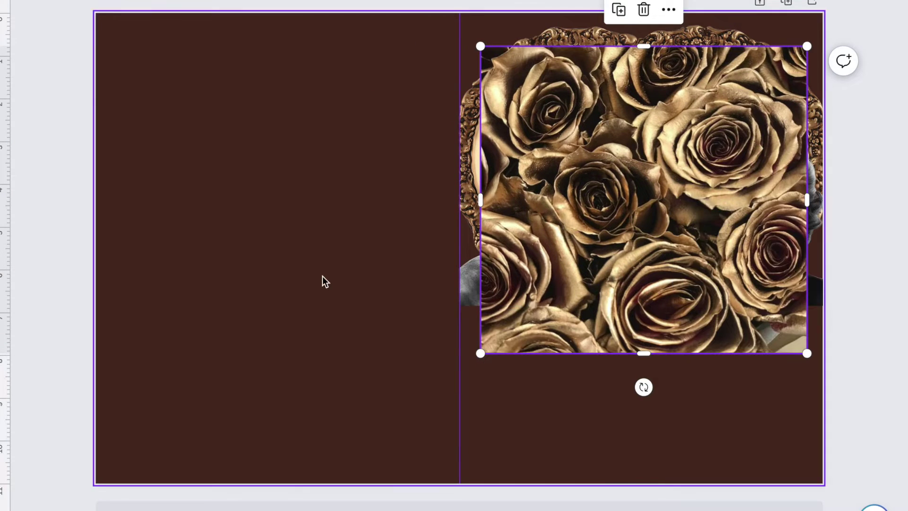
- Put the gold roses behind the women and fade them
key(ctrl+z)
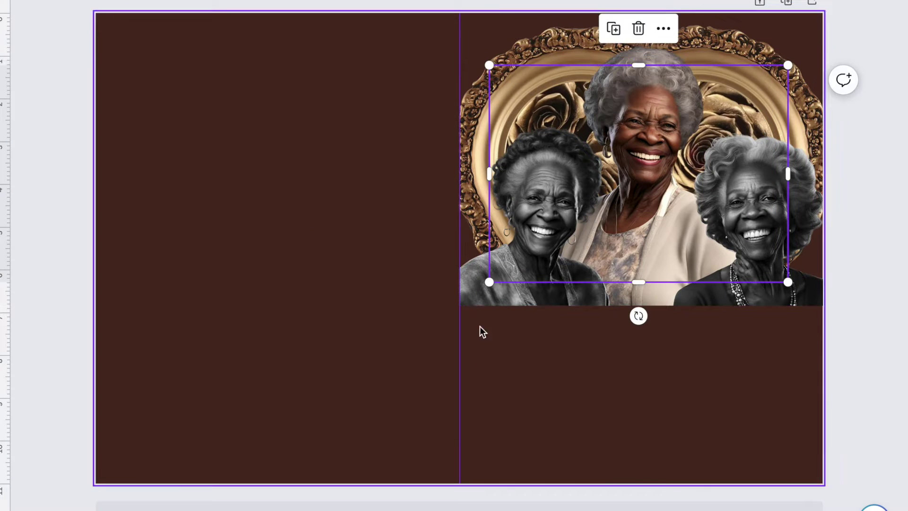
click(249, 5)
click(902, 232)
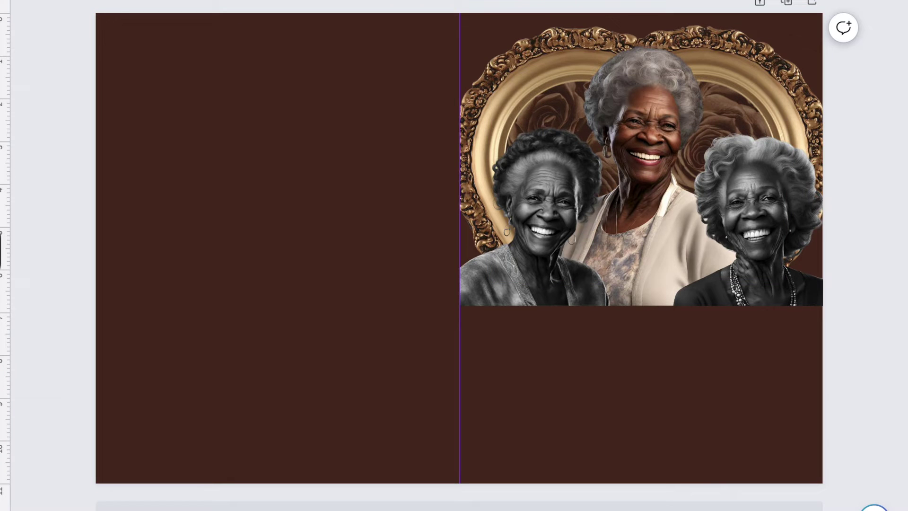
- Paste the cloud image over the women, resize it and send it backward
key(ctrl+v)
drag(551, 289, 727, 237)
drag(420, 77, 555, 186)
drag(851, 318, 828, 270)
right_click(532, 159)
click(738, 364)
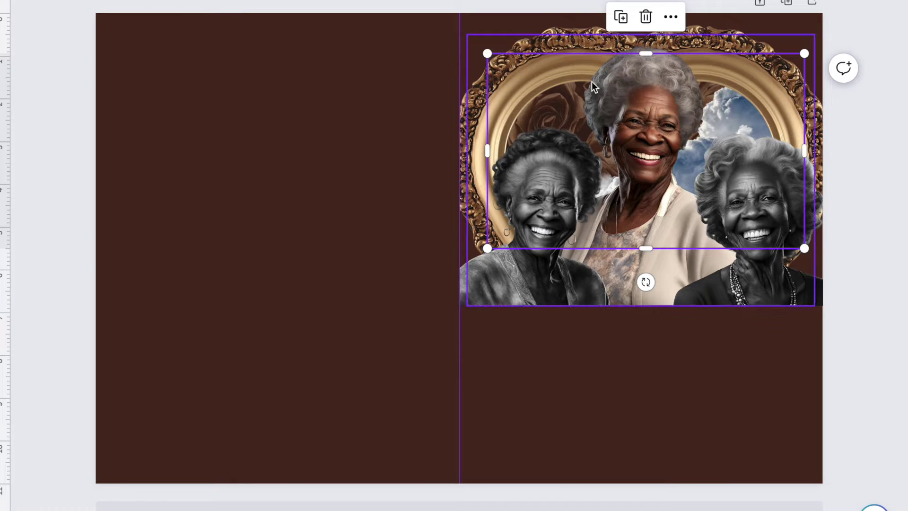
- Shrink and fade the cloud, align it to the page's top centre and send it behind the frame
drag(803, 53, 793, 60)
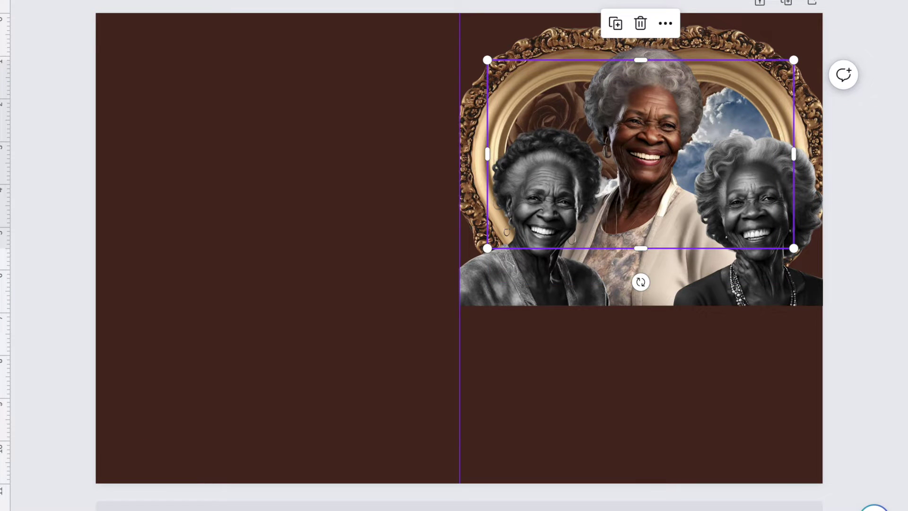
drag(303, 1, 300, 4)
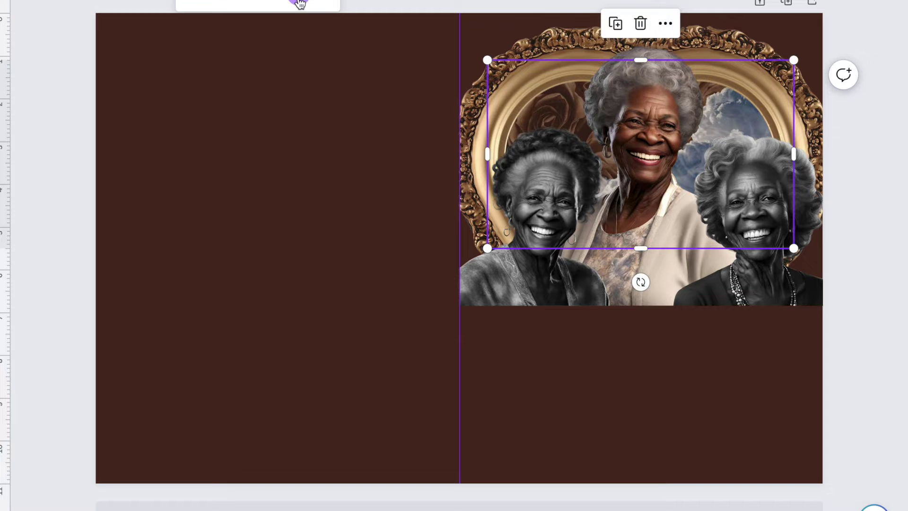
drag(539, 166, 507, 127)
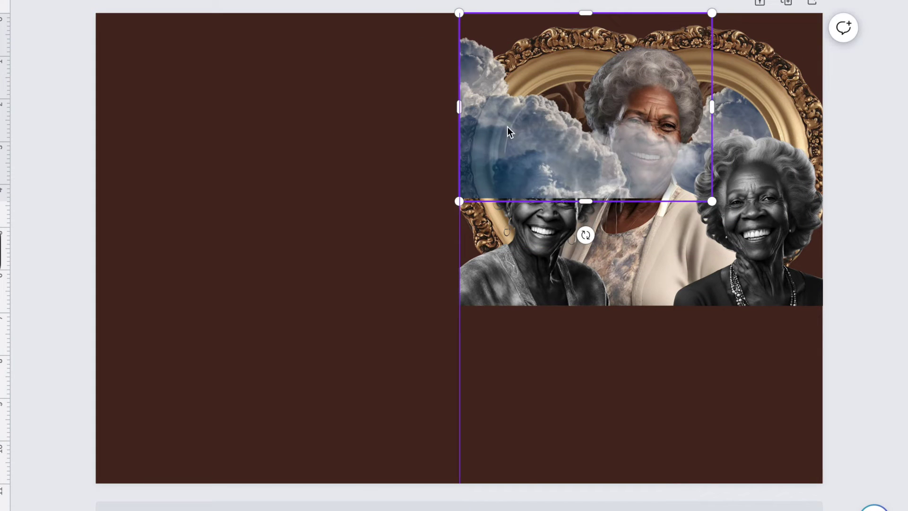
key(ctrl+bracketleft)
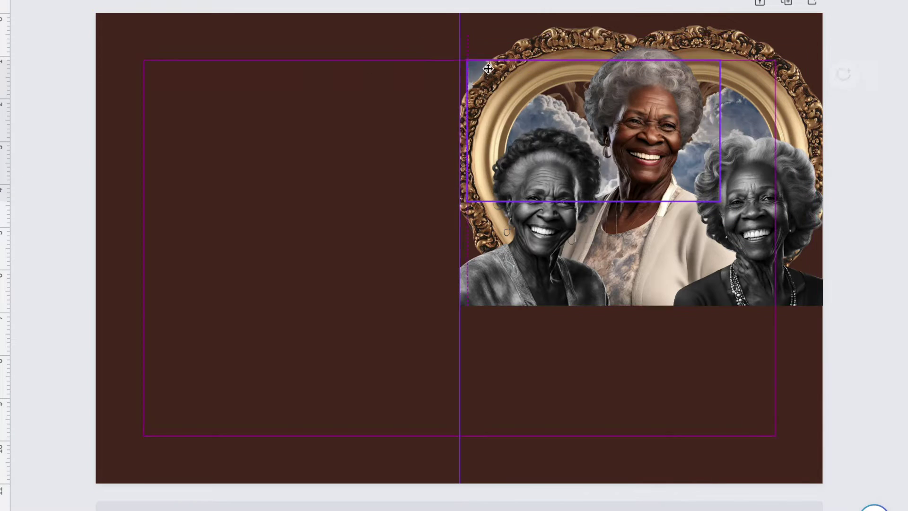
- Recheck the cloud image's stacking order with the right-click layering options
click(492, 74)
click(891, 142)
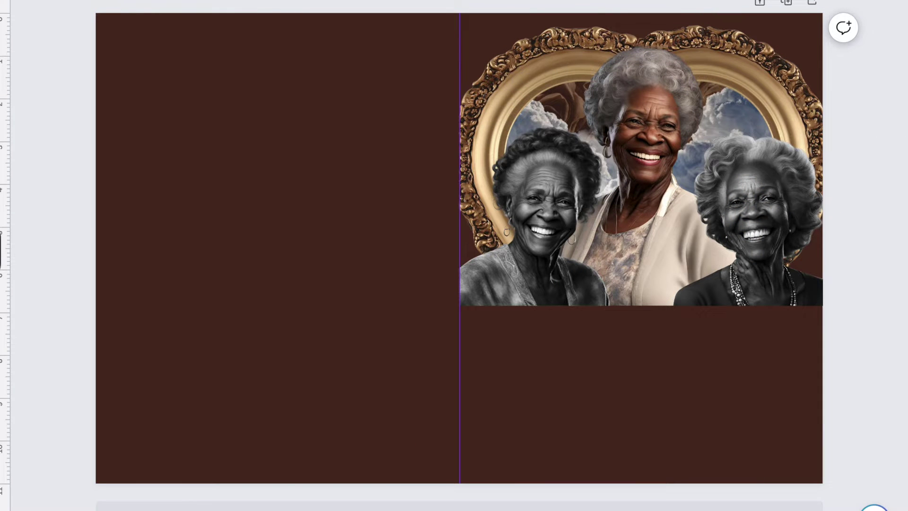
click(520, 109)
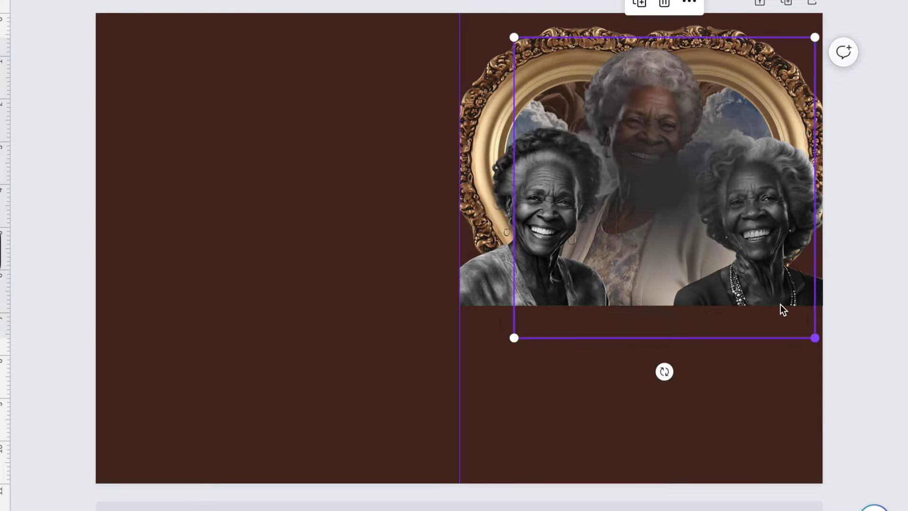
right_click(654, 138)
key(Escape)
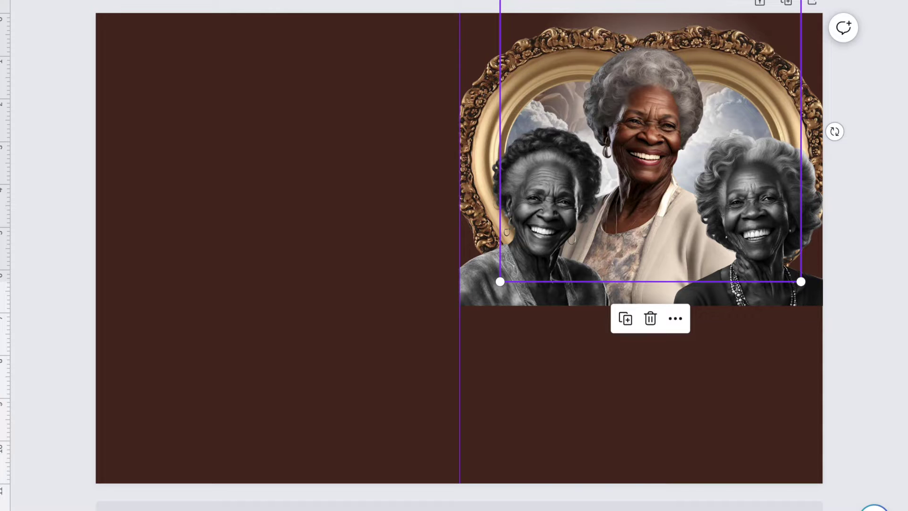
click(872, 21)
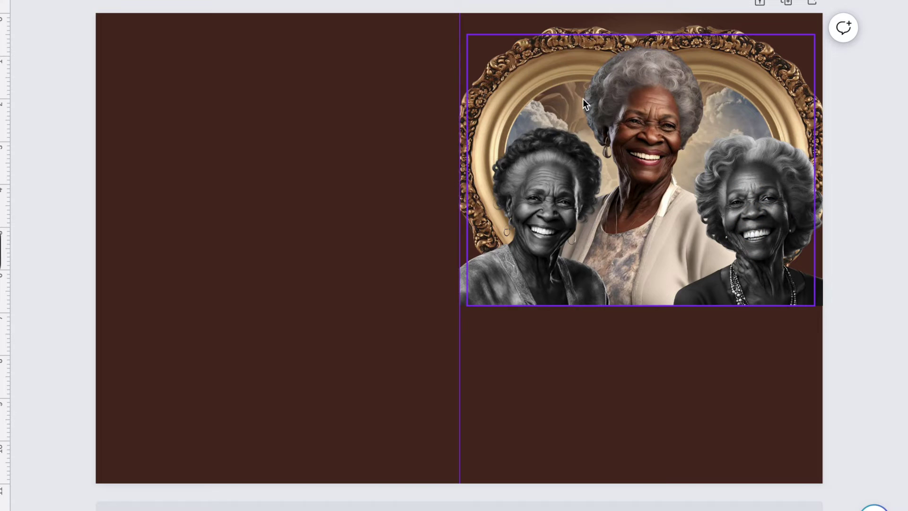
right_click(582, 98)
key(Escape)
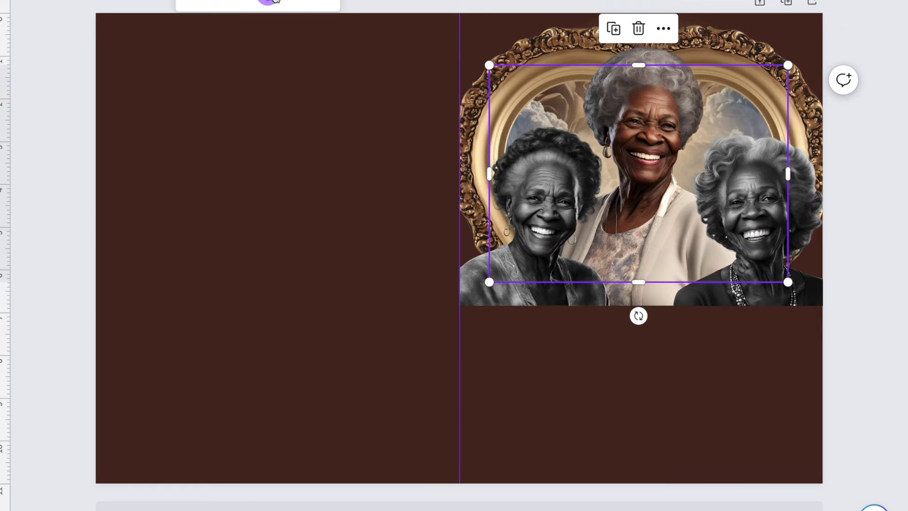
- Resize a dove and place it at the heart frame's top right
click(880, 211)
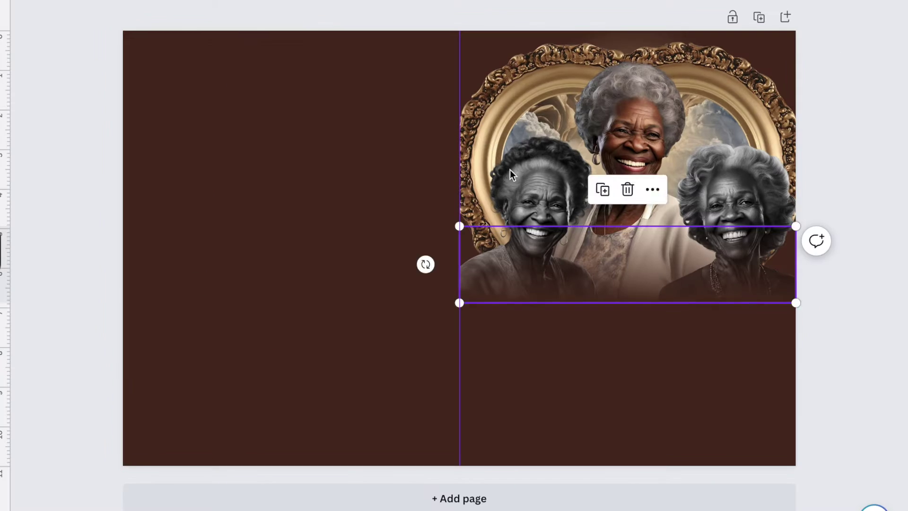
click(696, 321)
click(573, 117)
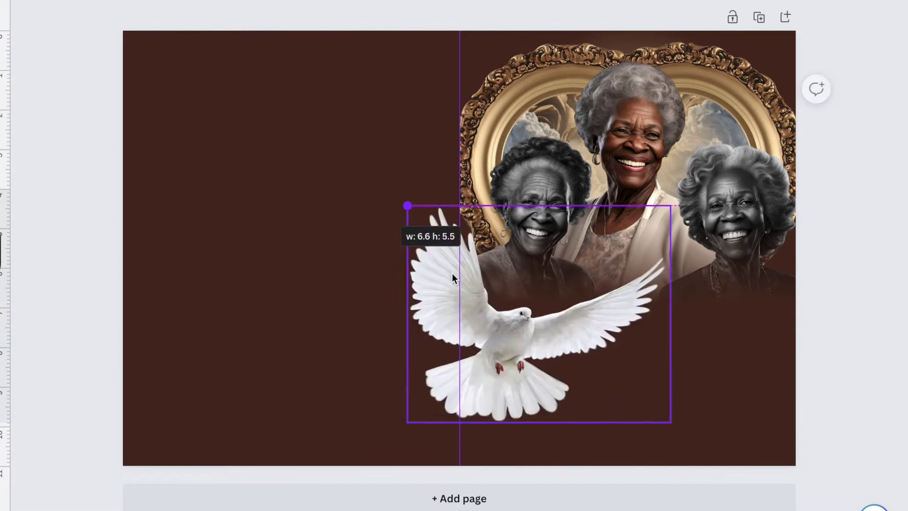
drag(406, 202, 659, 256)
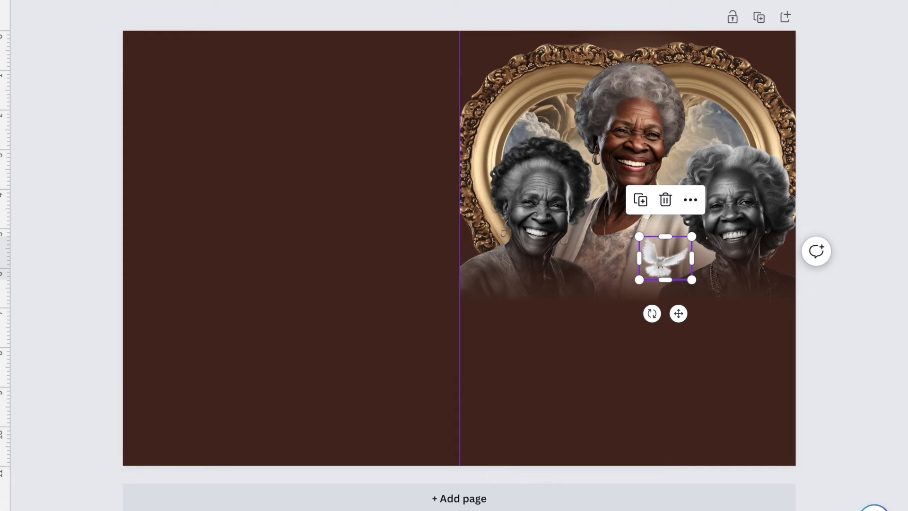
drag(639, 279, 713, 117)
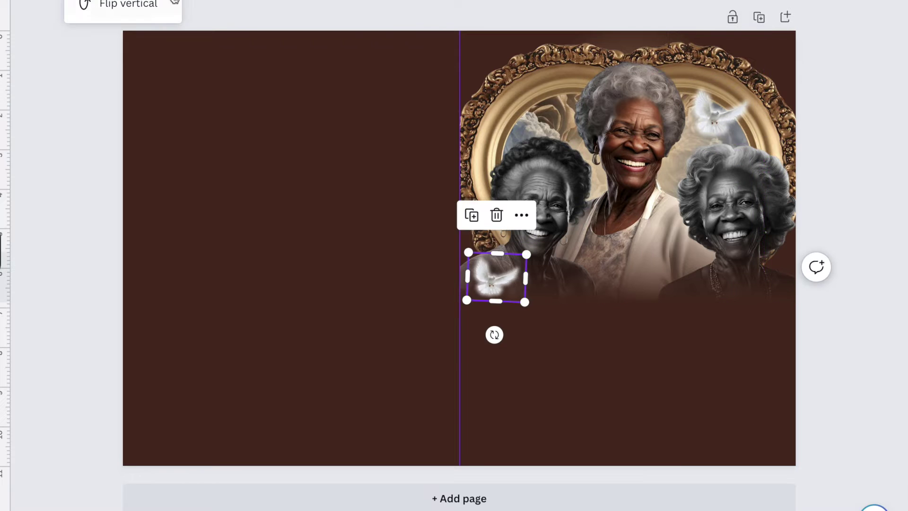
- Enlarge the roses image toward the top right, send it behind the framed portrait and fade it
click(526, 283)
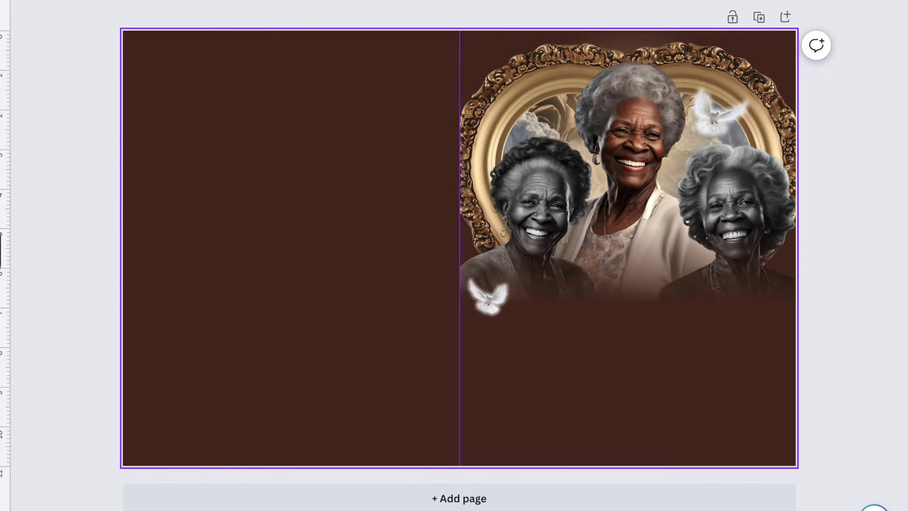
drag(512, 239, 662, 119)
right_click(688, 113)
click(735, 284)
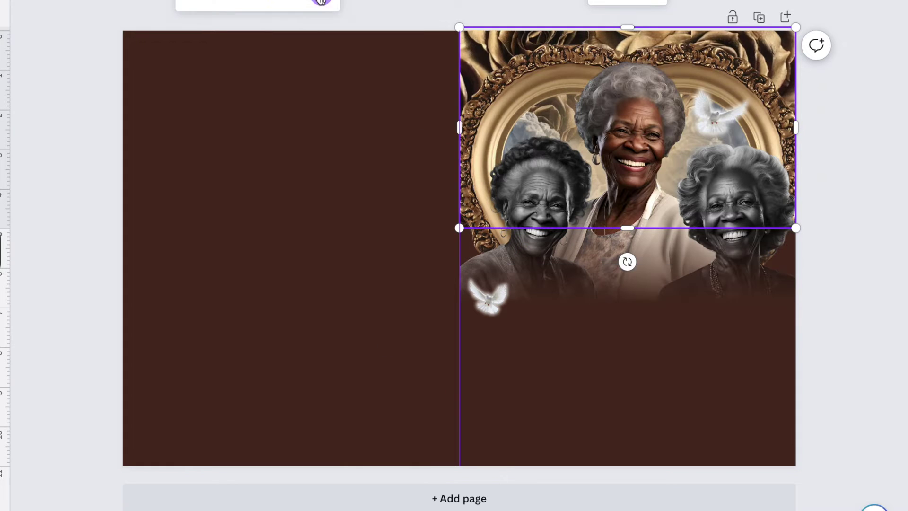
drag(227, 2, 218, 1)
click(866, 91)
- Nudge the centre woman upward within the framed portrait group
click(657, 117)
mouse_move(662, 76)
mouse_down()
mouse_move(658, 66)
mouse_move(658, 77)
mouse_up()
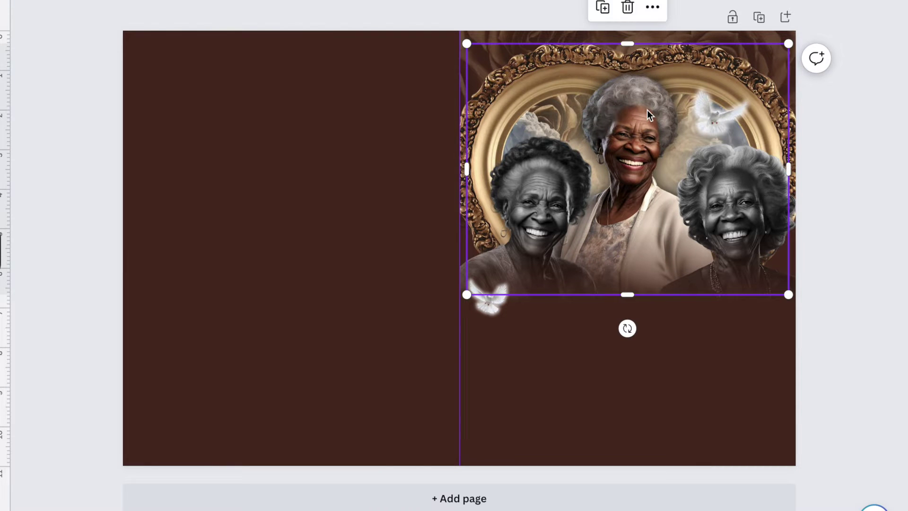
scroll(709, 375, up, 5)
scroll(783, 499, down, 5)
- Undo the added rose cluster and move the script first name up beneath the portrait
key(ctrl+z)
key(ctrl+z)
key(ctrl+z)
key(ctrl+z)
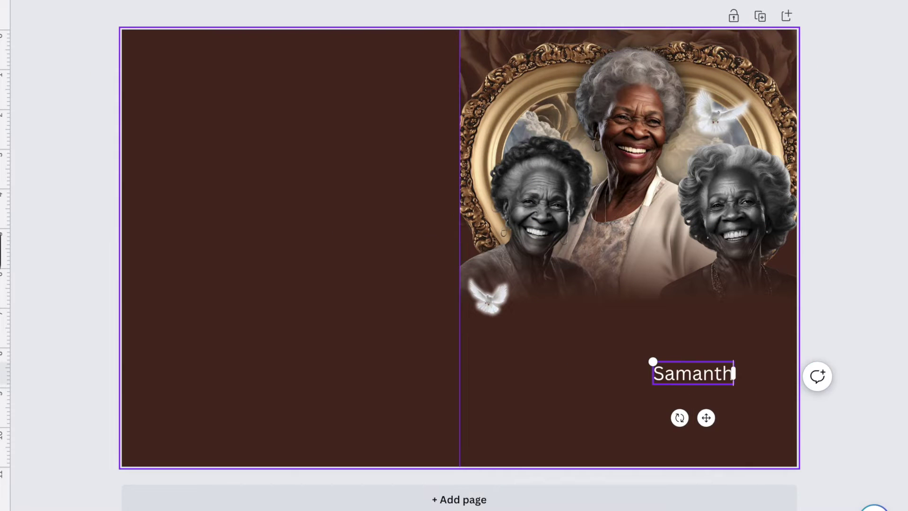
text(a)
drag(705, 417, 627, 344)
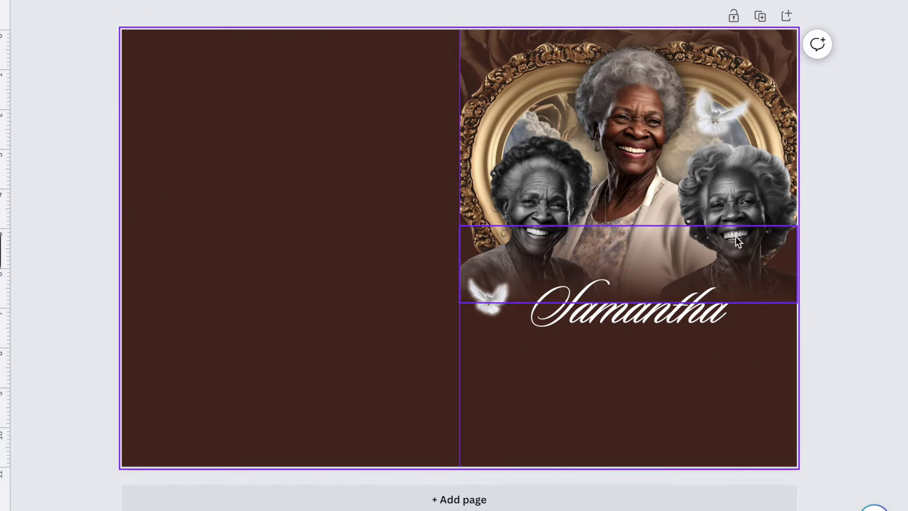
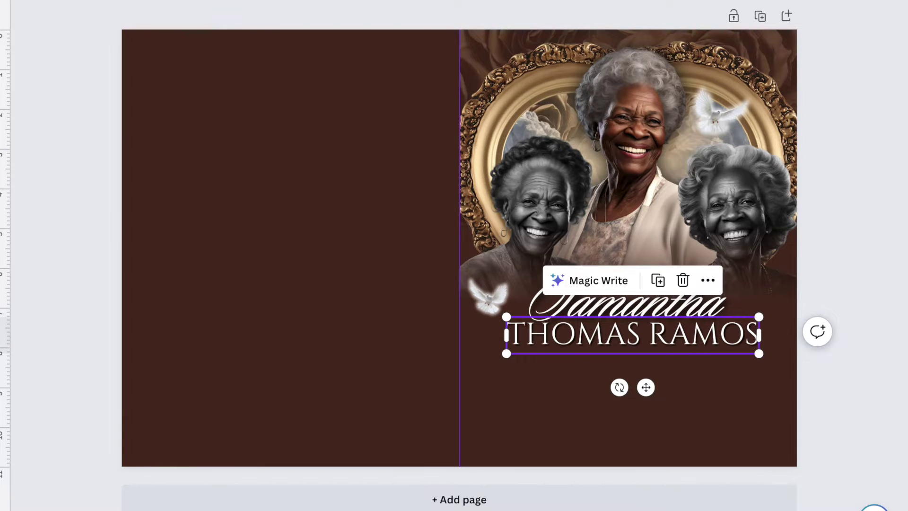
- Add the capitalised surname below the first name and move the lower dove to the frame's top-left
click(853, 236)
click(707, 289)
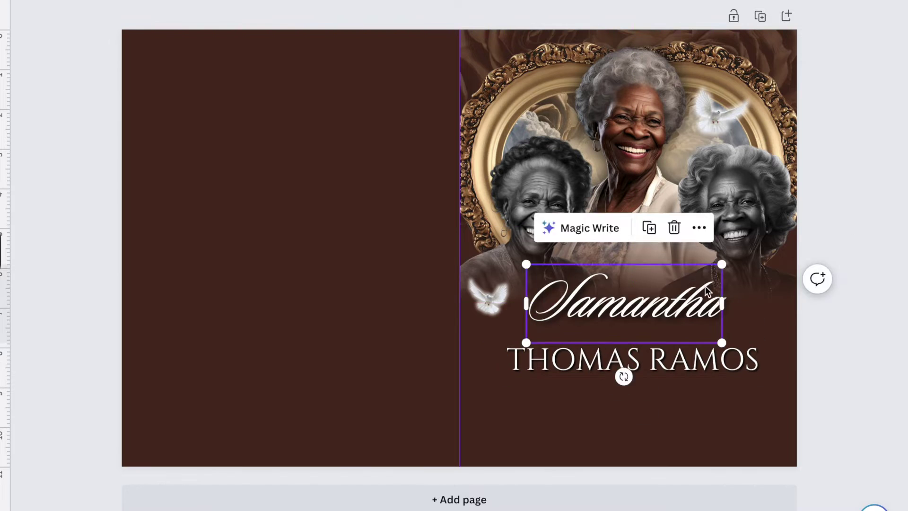
drag(707, 289, 707, 312)
click(493, 292)
drag(493, 293, 494, 62)
- Add a two-line 'SUNRISE' / 'JULY,12, 1945' text under the left woman and adjust its line spacing
text(tSUNRISE)
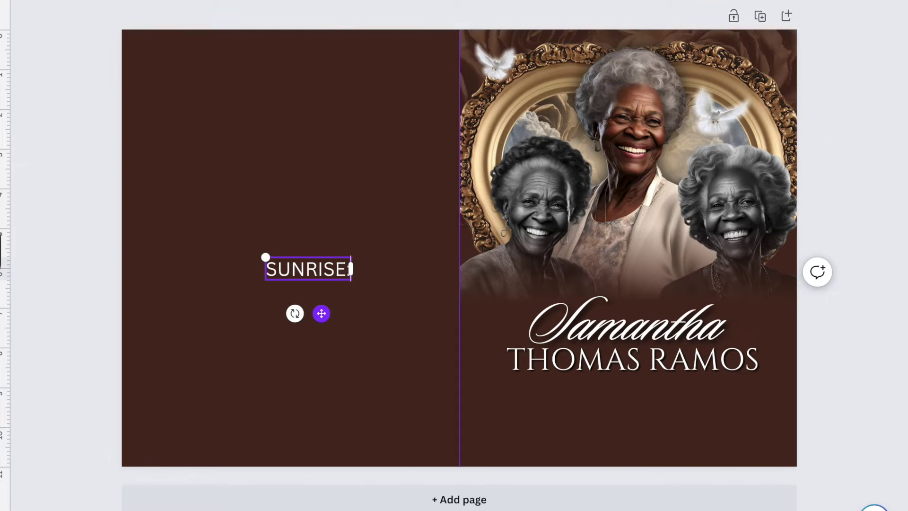
key(Return)
text(JULY,12, 1945)
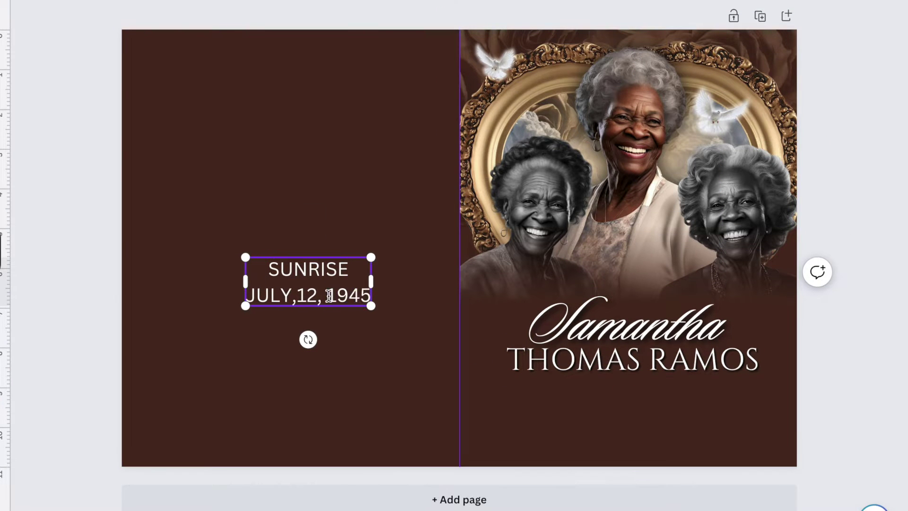
drag(307, 281, 526, 274)
right_click(525, 279)
click(496, 27)
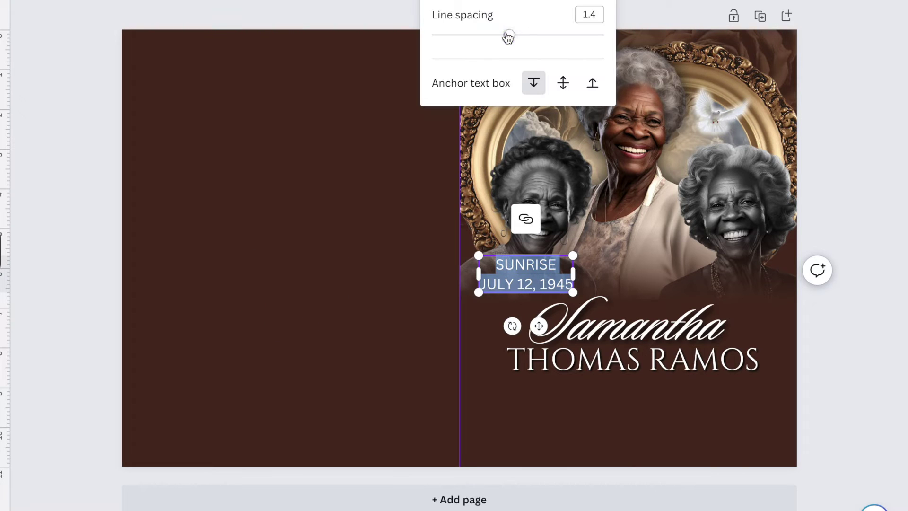
key(Escape)
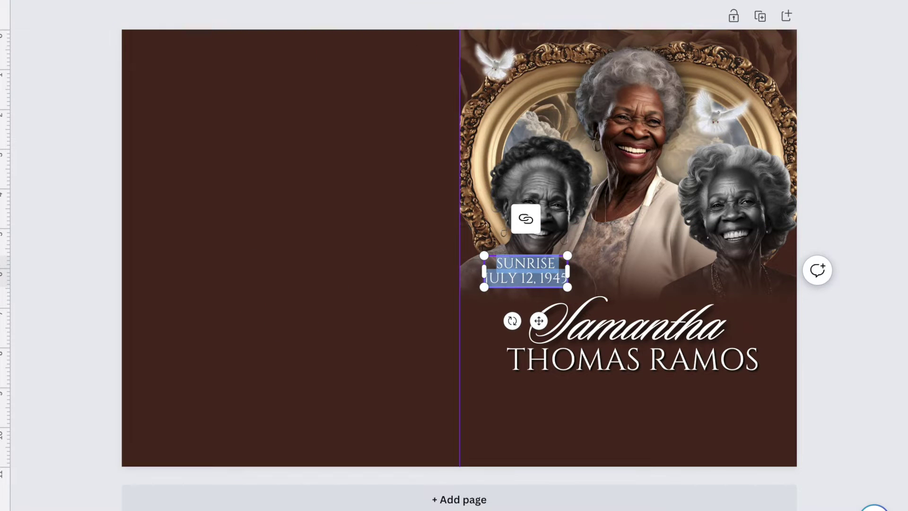
- Copy the date text under the right woman and change SUNRISE to SUNSET
drag(525, 271, 745, 262)
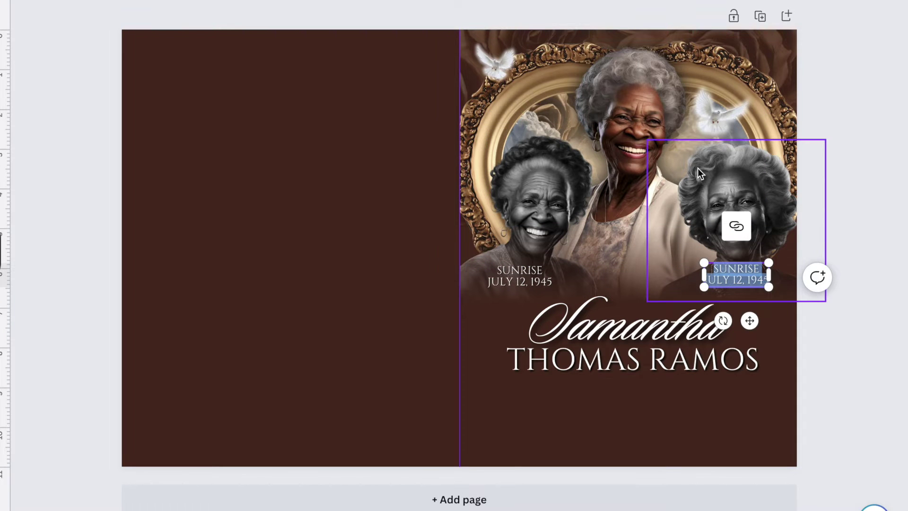
click(722, 279)
double_click(735, 269)
text(SUNSET)
click(873, 171)
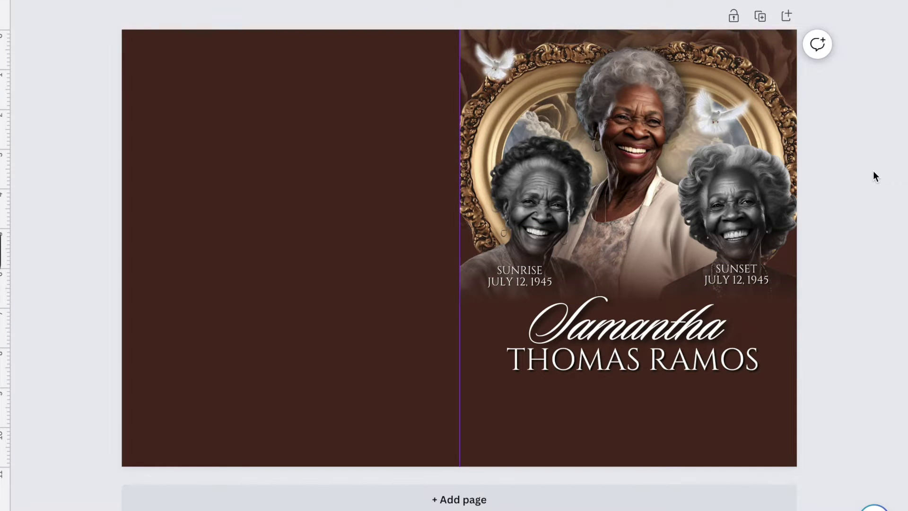
key(Tab)
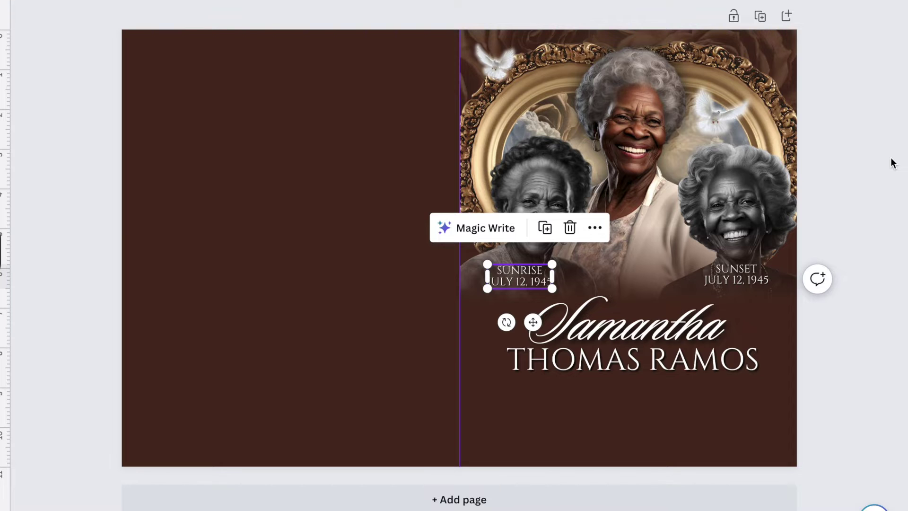
key(Tab)
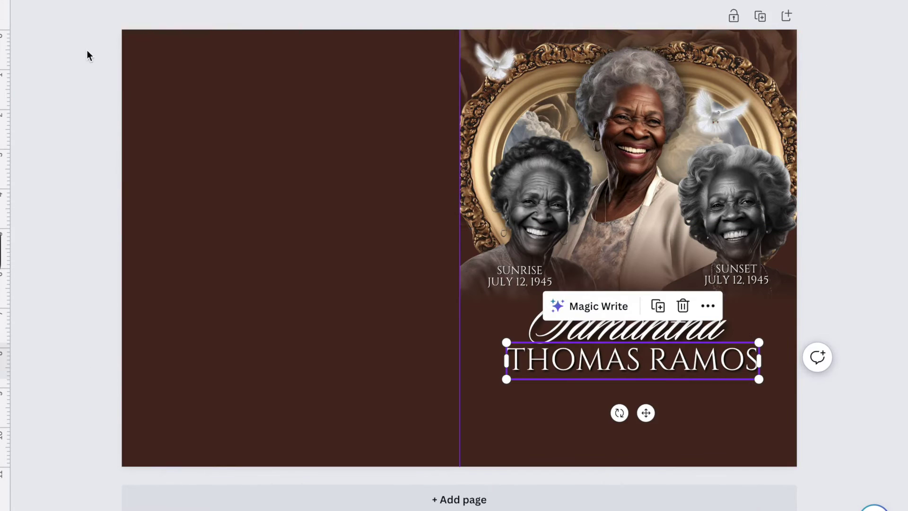
- Add the 'MONDAY, JUNE 26TH, 2023' service date under the name with widened letter spacing
drag(636, 415, 284, 357)
key(t)
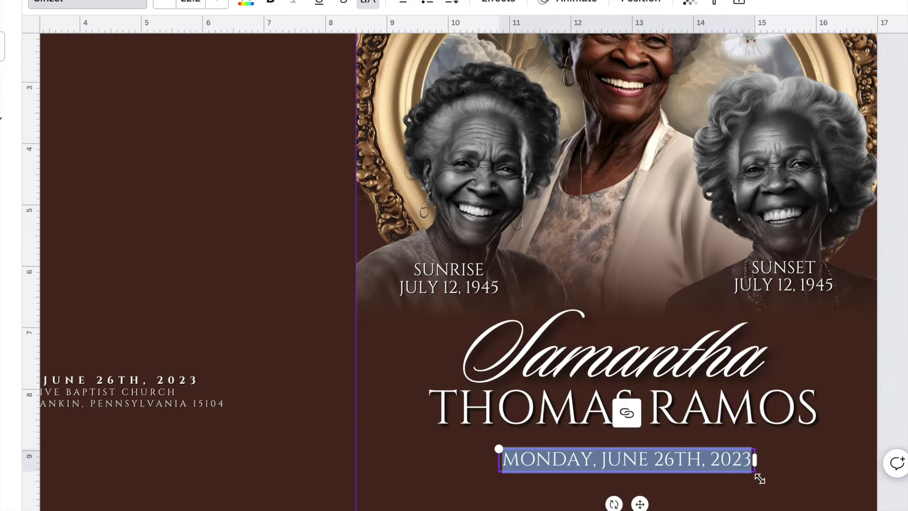
click(452, 3)
drag(482, 57, 578, 61)
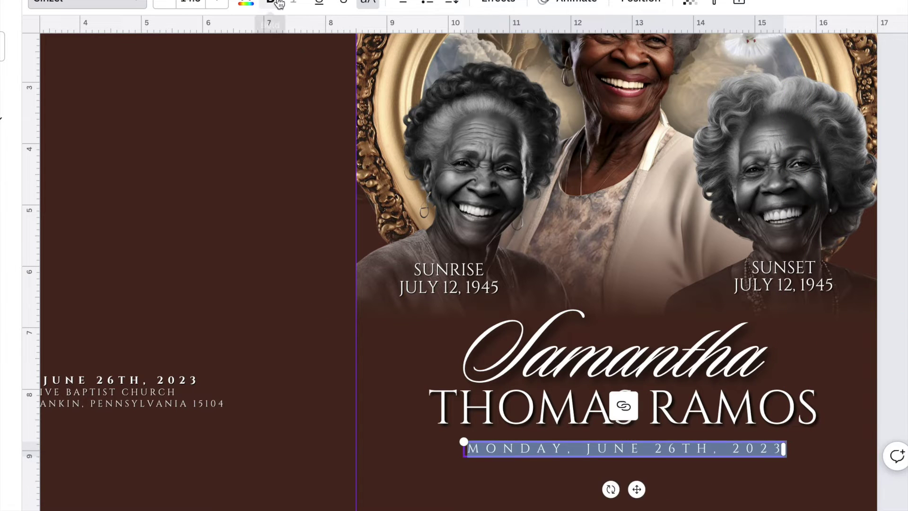
click(806, 404)
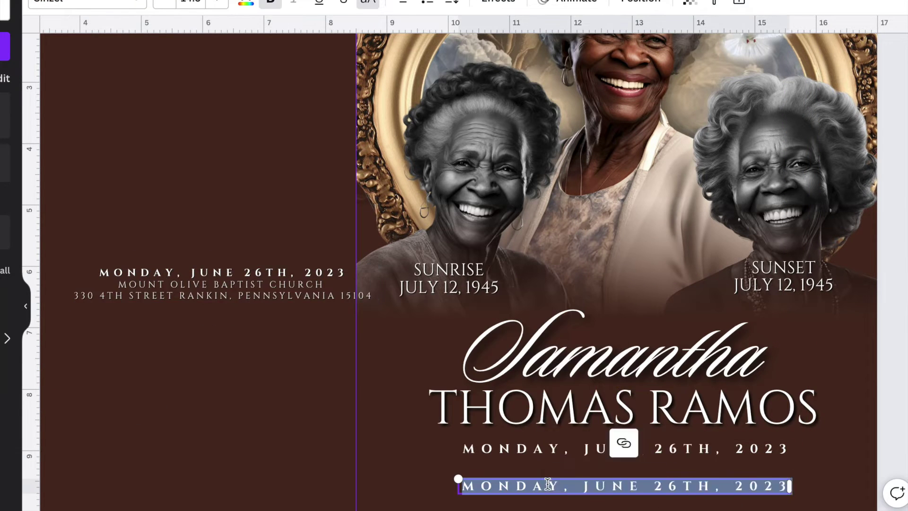
- Paste the church name and address beneath the date with slightly reduced letter spacing
text(MOUNT OLIVE BAPTIST CHURCH)
key(ctrl+a)
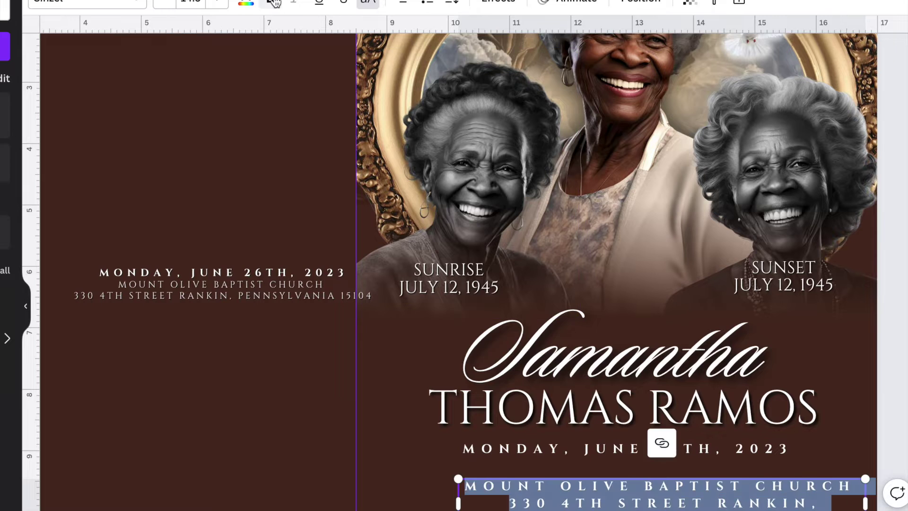
click(452, 2)
mouse_move(500, 55)
mouse_down()
mouse_move(489, 55)
mouse_move(507, 55)
mouse_up()
key(Escape)
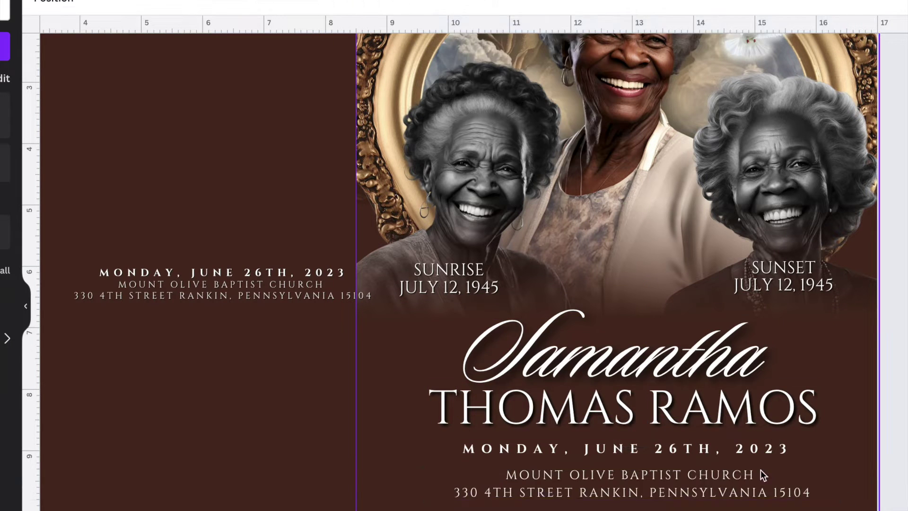
click(477, 449)
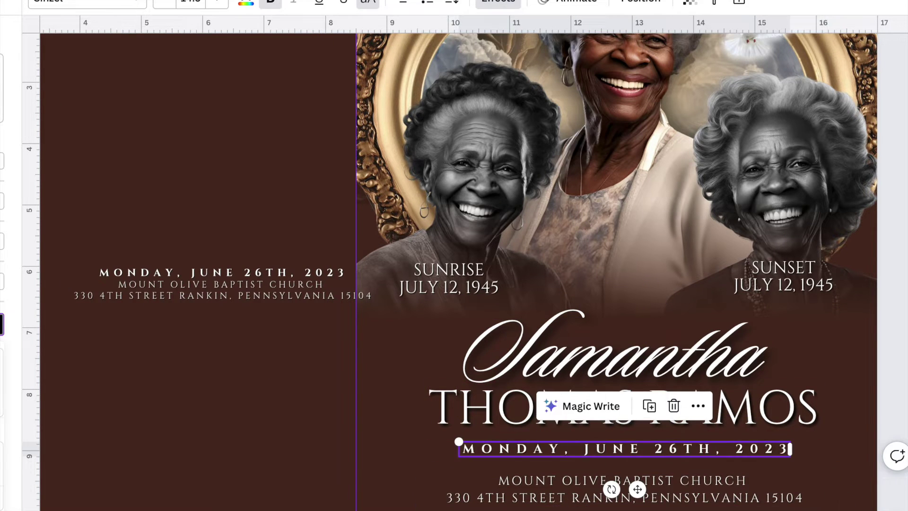
scroll(900, 395, down, 2)
click(746, 467)
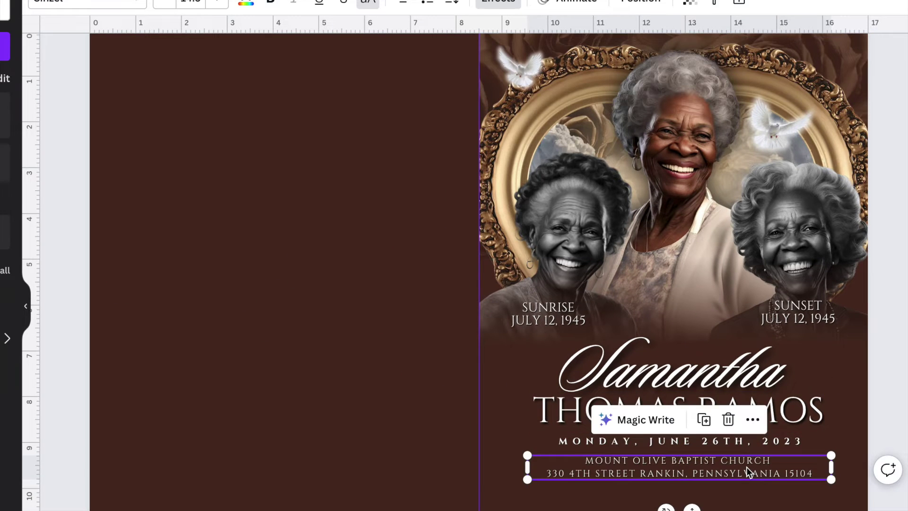
- Move the surname, date lines and script first name down to make room
drag(676, 409, 675, 445)
drag(671, 373, 671, 406)
key(Escape)
- Add a two-line 'In Loving Memory Of' heading with tightened line spacing just above the name
text(tIn Lovin)
drag(440, 354, 361, 360)
drag(307, 373, 722, 333)
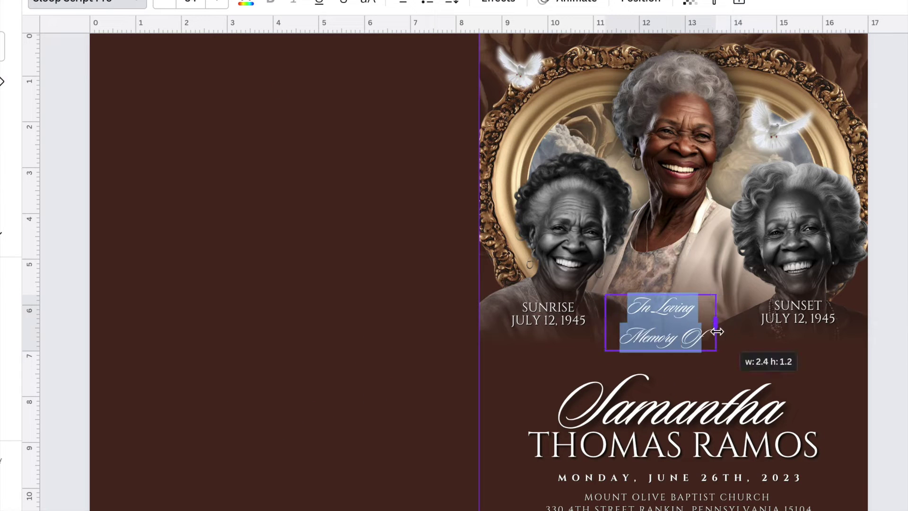
click(451, 2)
drag(536, 95, 486, 95)
click(498, 2)
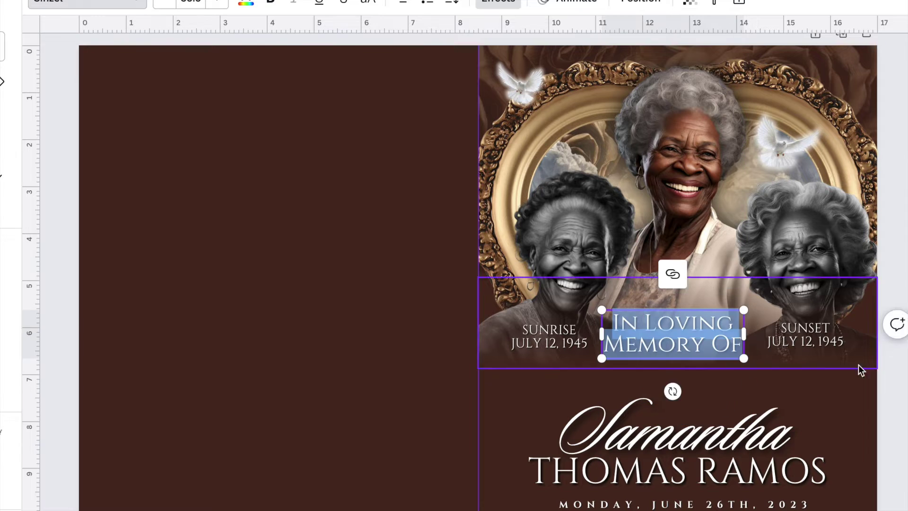
key(Escape)
drag(681, 428, 695, 480)
- Select the surname, date line and portrait, then bring up the gold roses image's options
click(737, 472)
click(738, 499)
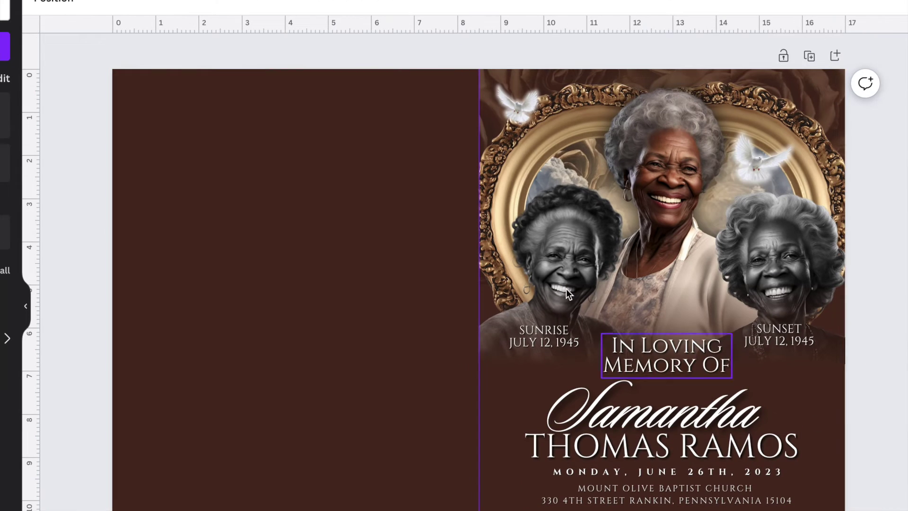
click(664, 308)
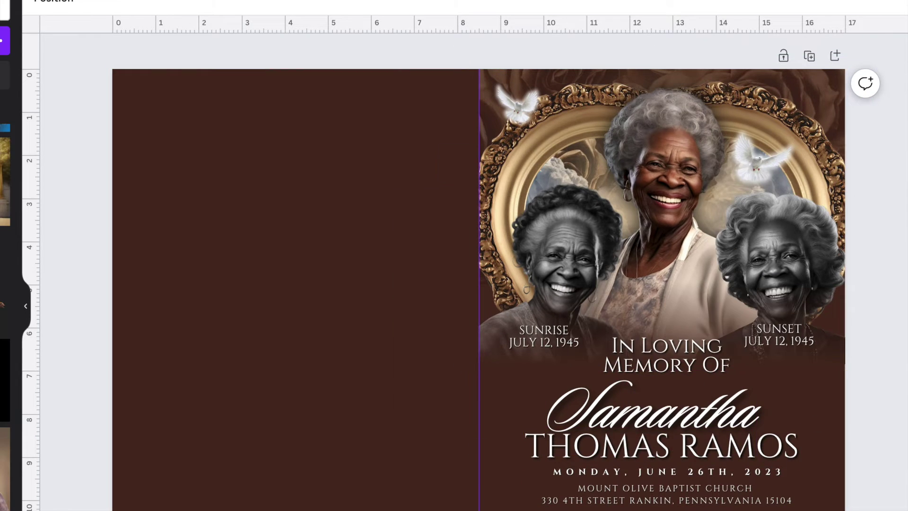
right_click(636, 392)
- Fade out the gold roses image with the transparency slider
click(782, 393)
click(350, 1)
drag(314, 55, 217, 54)
- Duplicate the top-left dove and move the copy down beside the name
click(892, 249)
click(517, 104)
drag(515, 107, 517, 389)
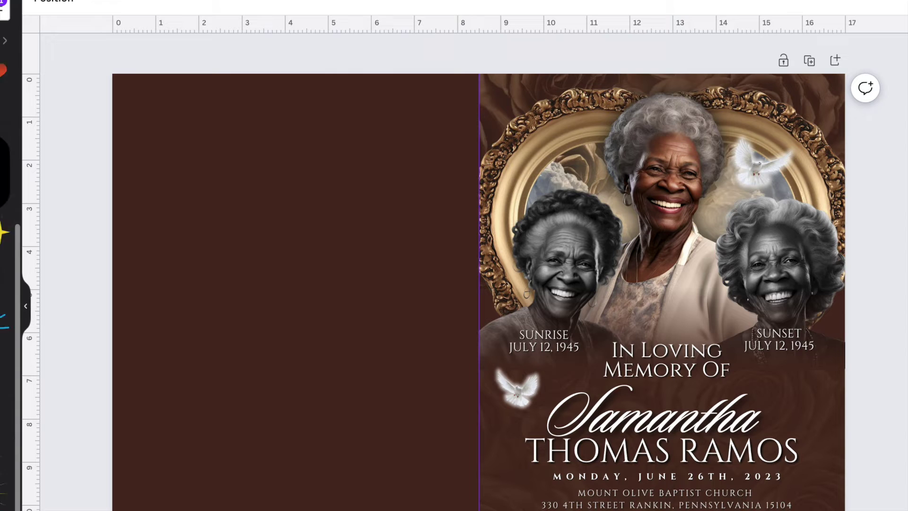
- Add a light-flare photo, adjust its transparency and move it to the top-right corner
click(5, 463)
drag(390, 308, 579, 334)
click(349, 2)
drag(546, 259, 765, 46)
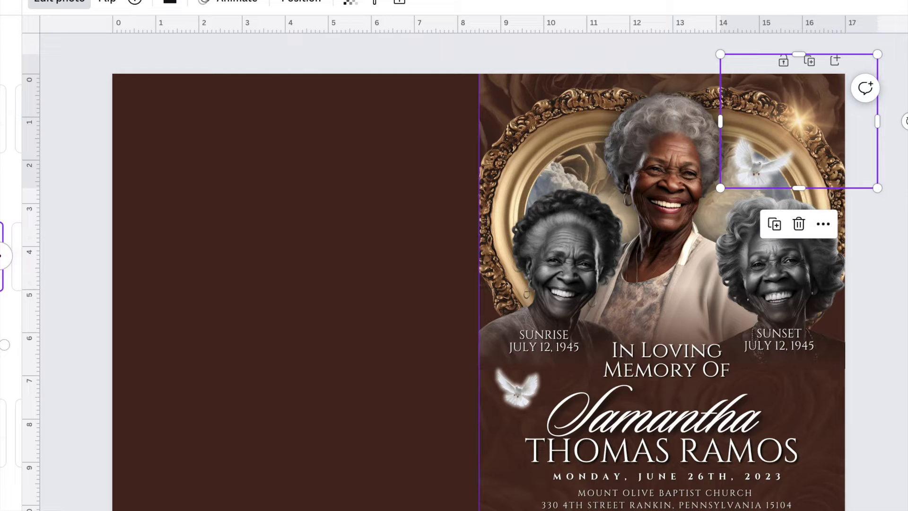
- Try a sparkle copy at the photo's left edge, delete it, and fade the bokeh overlay to 20
key(ctrl+d)
drag(798, 126, 508, 155)
drag(403, 142, 483, 137)
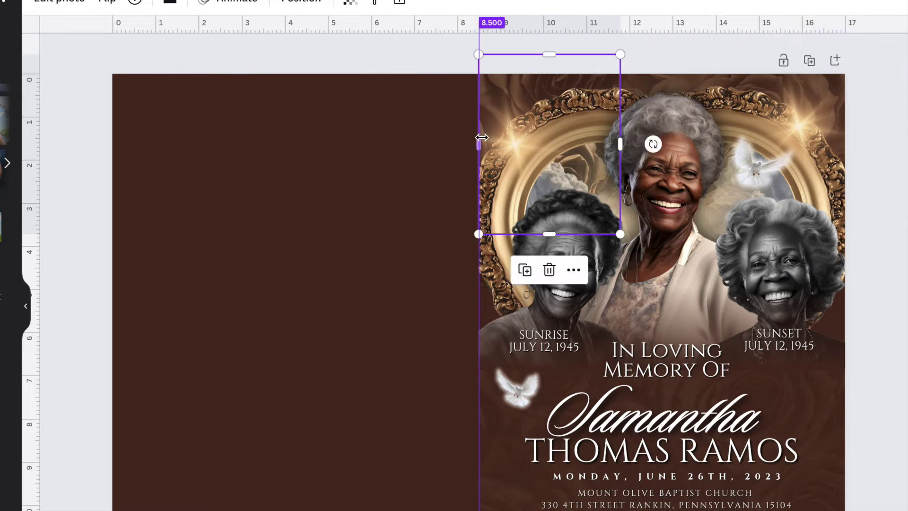
key(Delete)
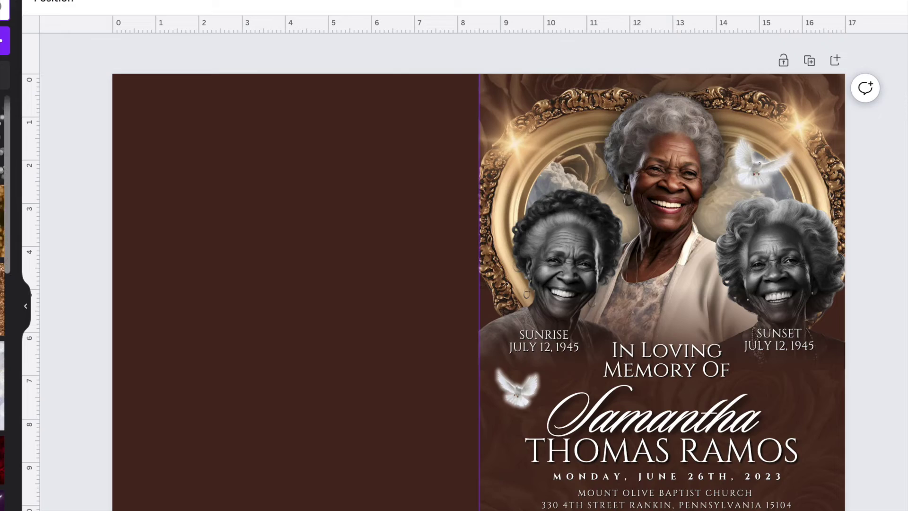
drag(284, 55, 241, 55)
key(Escape)
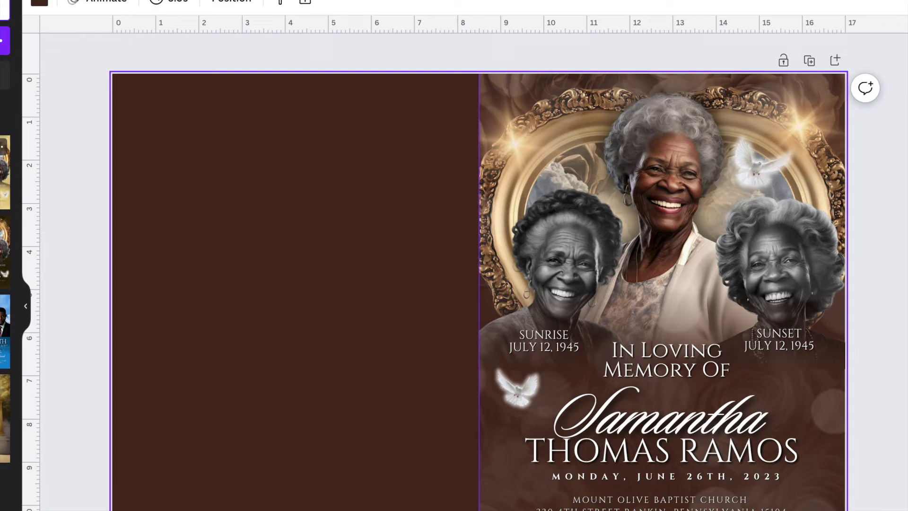
- Fill the left page with a highly transparent golden-gates photo stretched to meet the right page
drag(5, 416, 479, 282)
click(350, 2)
drag(351, 54, 108, 178)
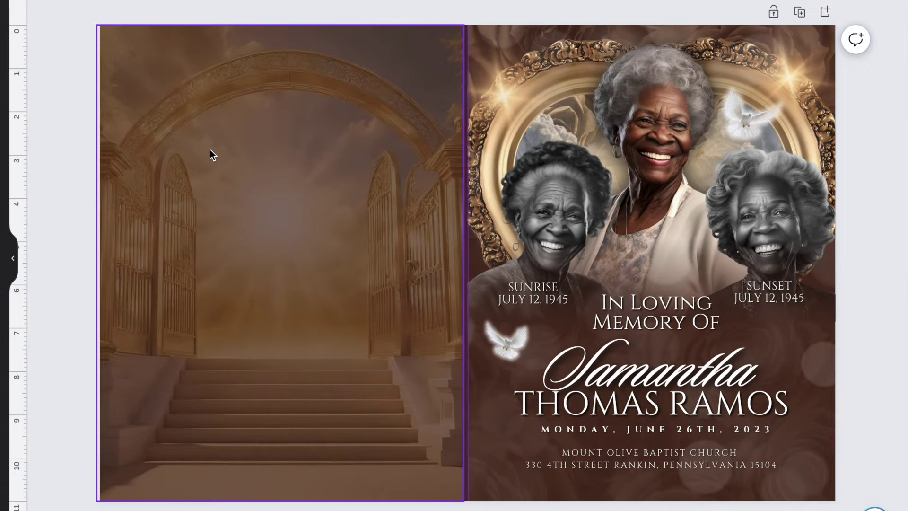
click(212, 154)
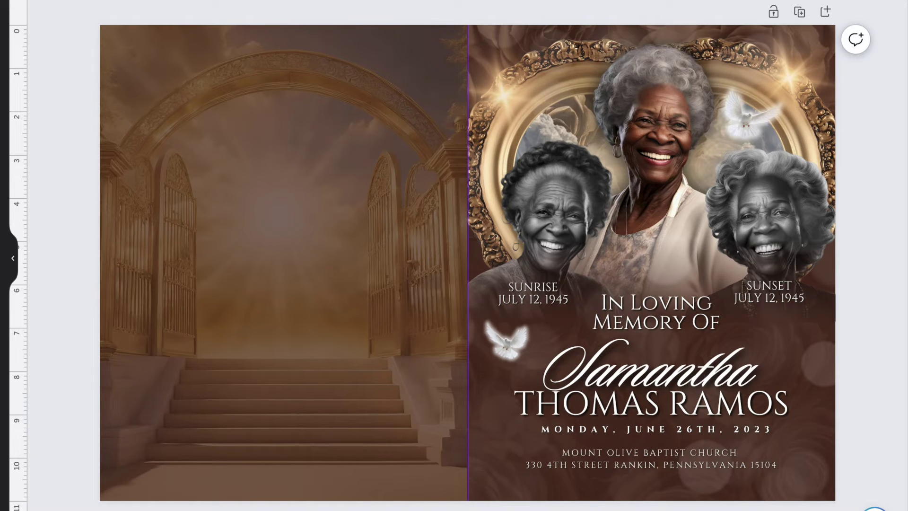
- Paste a brown gradient overlay and stretch it over the left page up to the top
key(ctrl+v)
drag(538, 221, 365, 221)
drag(391, 166, 463, 139)
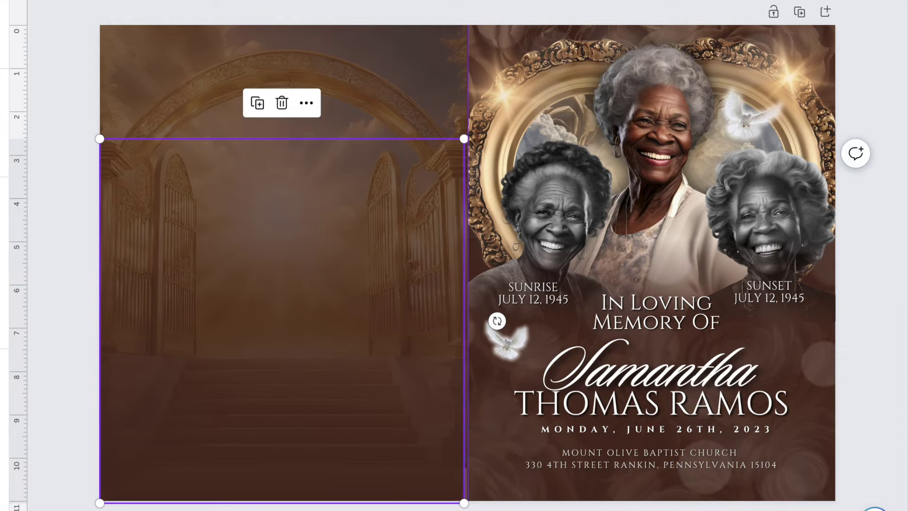
drag(271, 259, 271, 146)
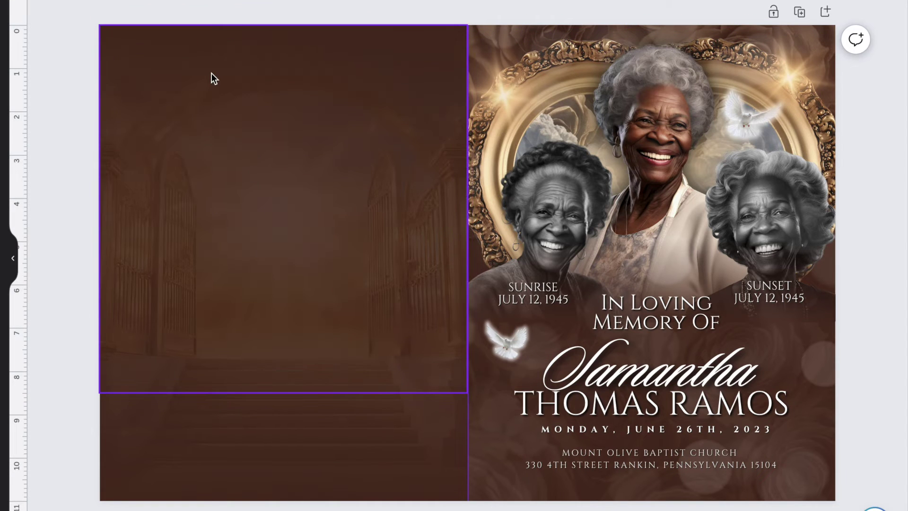
- Add a 'Pallbearers' heading near the top of the left page
text(ttle bit of body text)
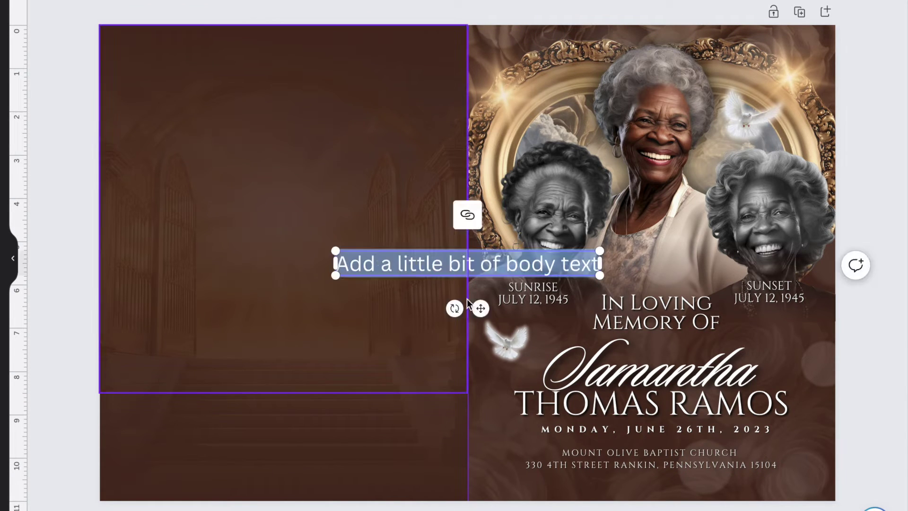
text(Pallbearers)
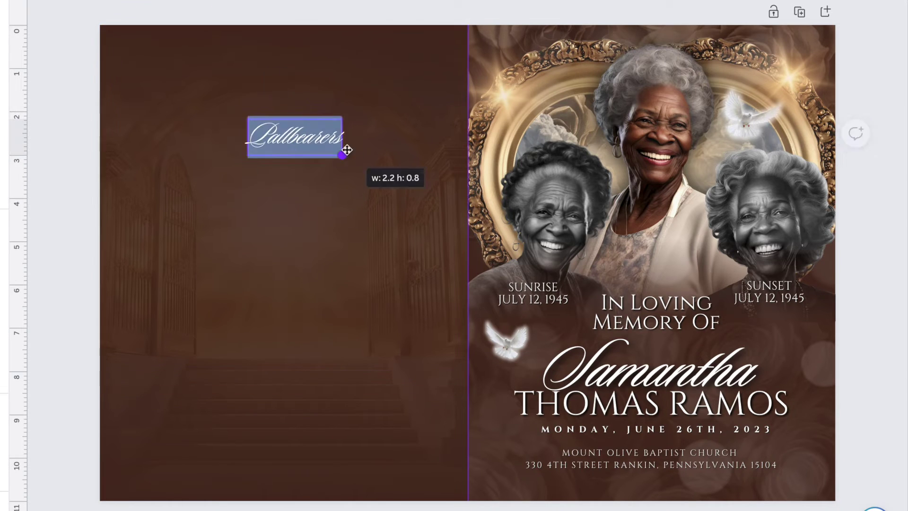
drag(347, 150, 329, 85)
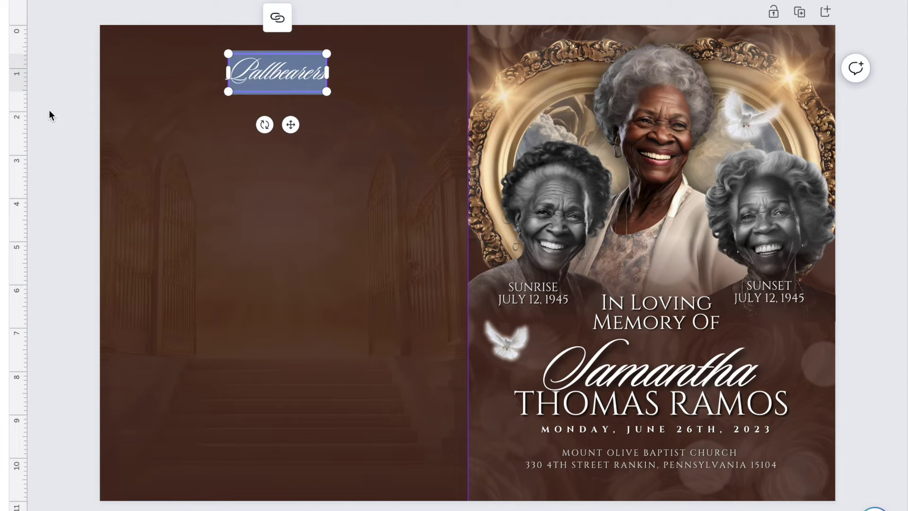
key(Escape)
- Add four 'Your Name' lines under the heading and duplicate them into a second column
key(t)
drag(170, 112, 268, 111)
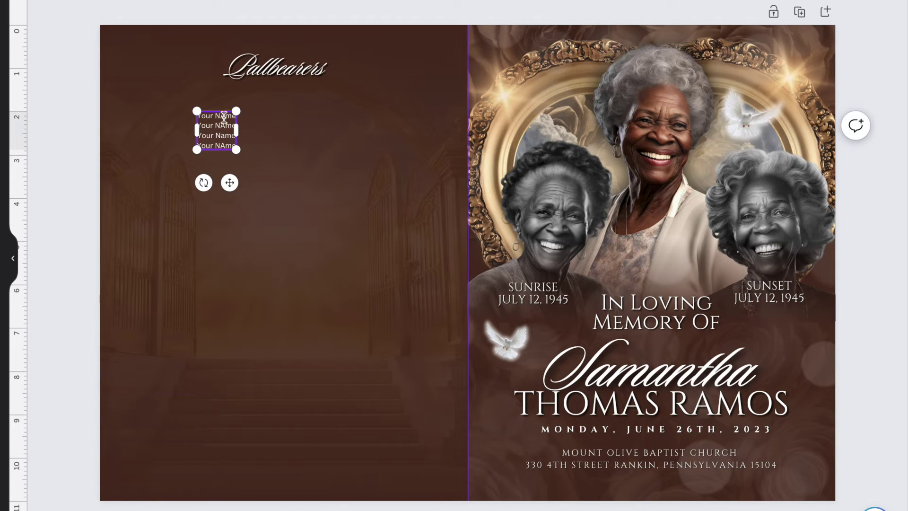
right_click(228, 140)
click(269, 307)
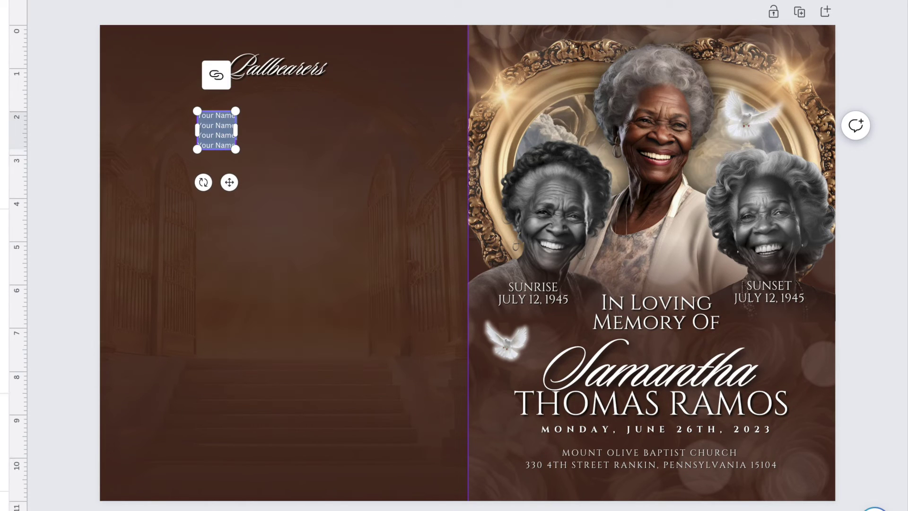
right_click(220, 128)
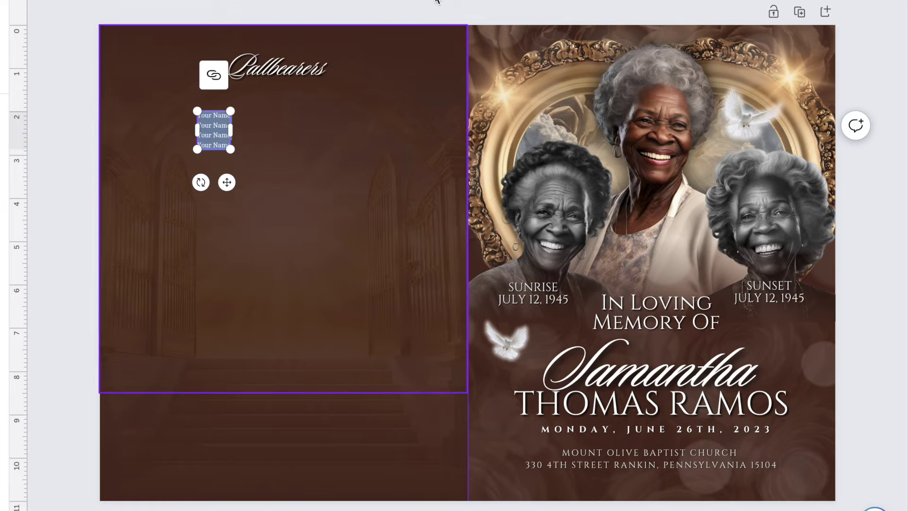
click(232, 290)
key(ctrl+z)
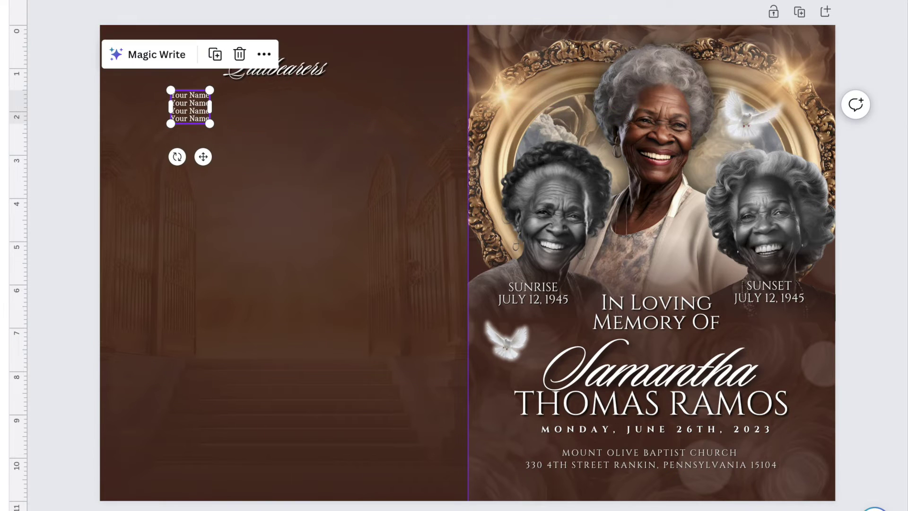
key(ctrl+d)
click(219, 106)
drag(201, 106, 219, 107)
- Duplicate the Pallbearers heading below the names and retype it as 'Acknowledgements'
drag(343, 104, 334, 105)
click(275, 66)
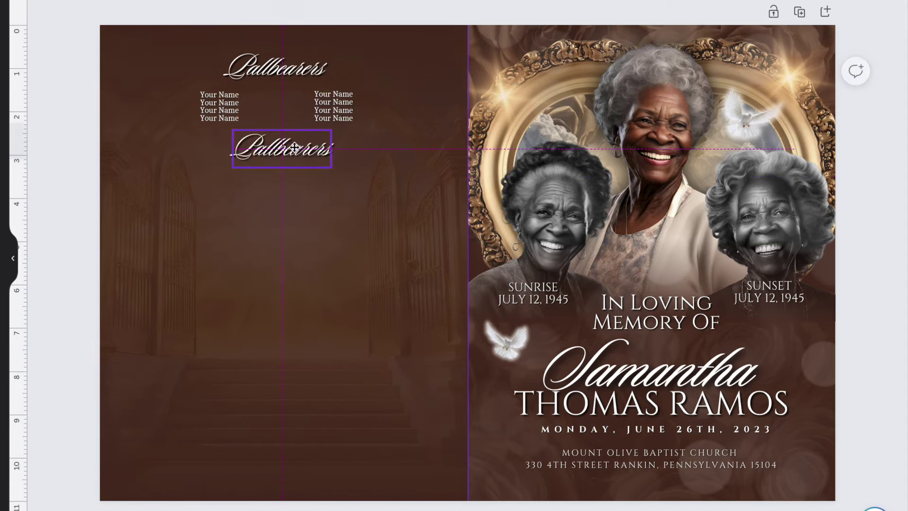
key(ctrl+d)
drag(284, 71, 282, 158)
double_click(282, 158)
text(Acknowledgements)
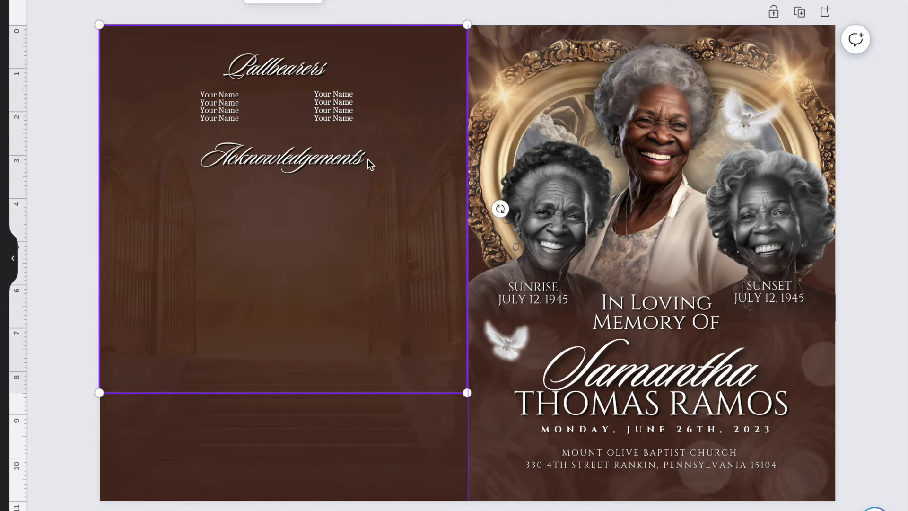
- Paste the thank-you paragraph and centre it under the Acknowledgements heading
right_click(278, 174)
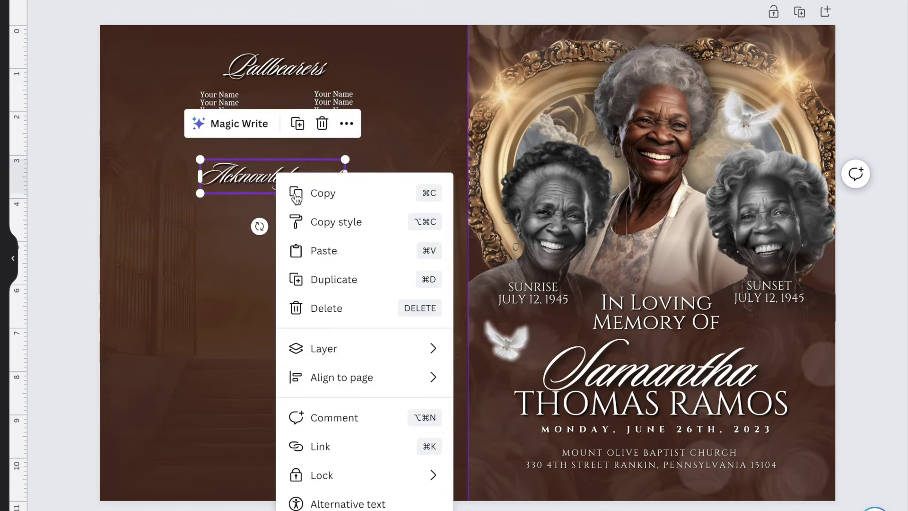
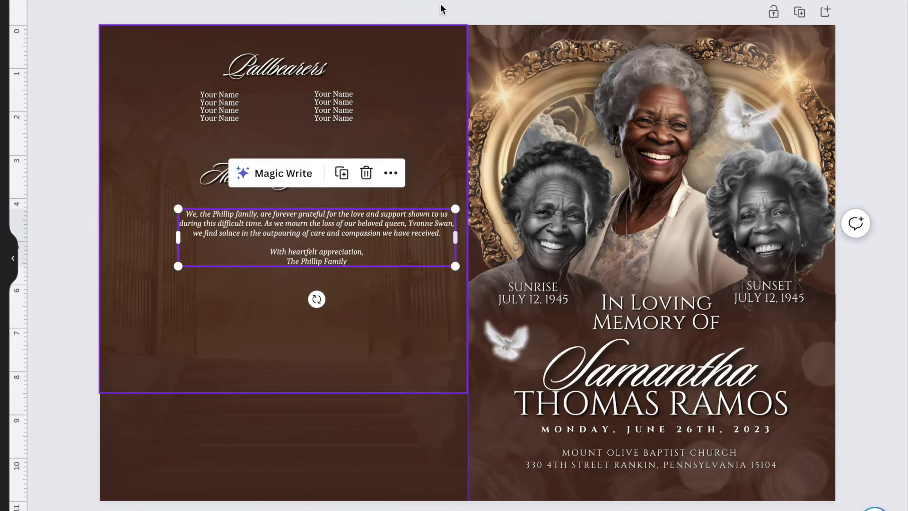
key(ctrl+shift+c)
drag(316, 238, 283, 224)
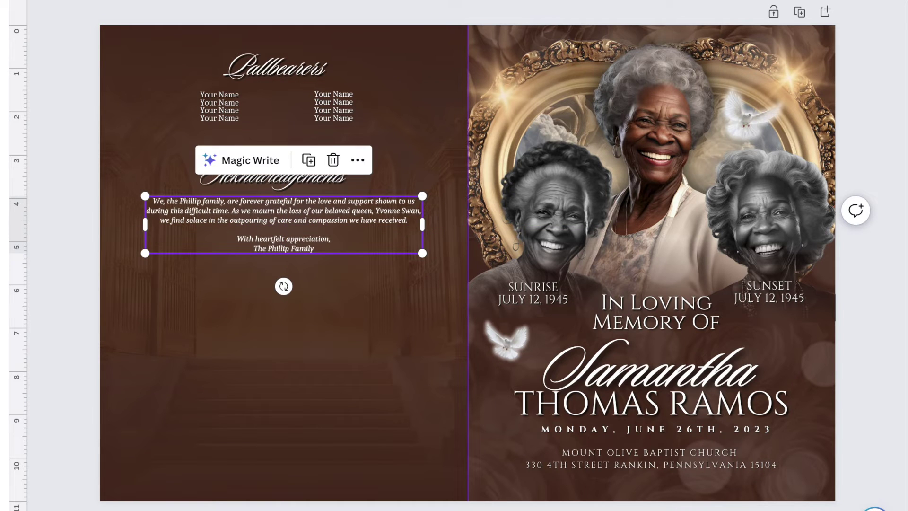
click(288, 173)
click(276, 66)
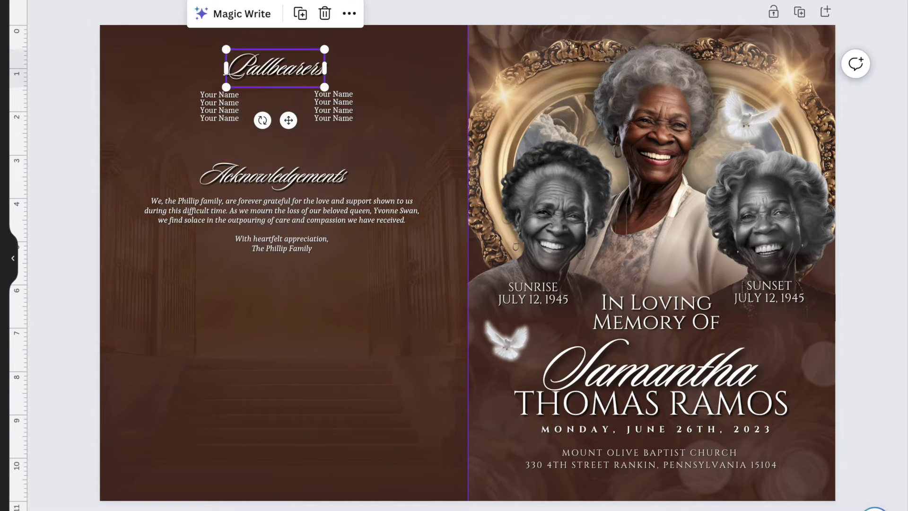
click(313, 211)
- Paste a gold heart frame and move it onto the left page
click(518, 211)
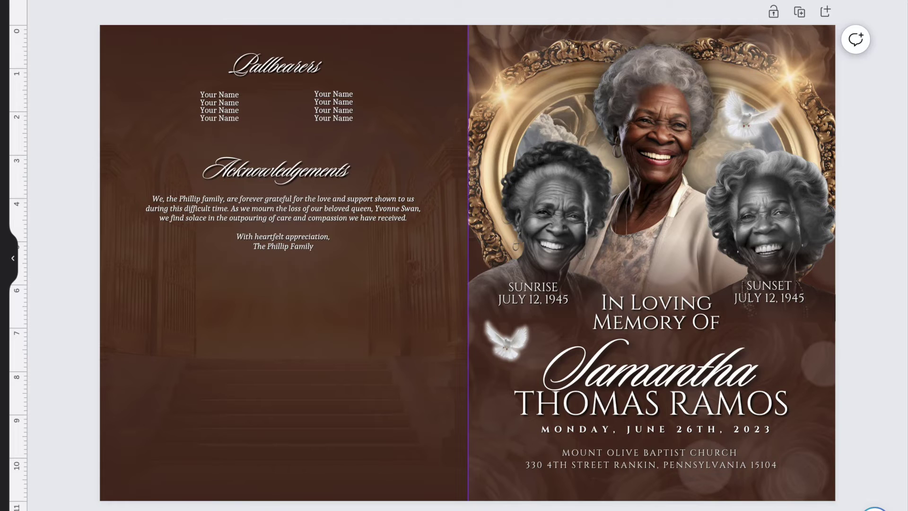
key(ctrl+v)
drag(399, 304, 207, 434)
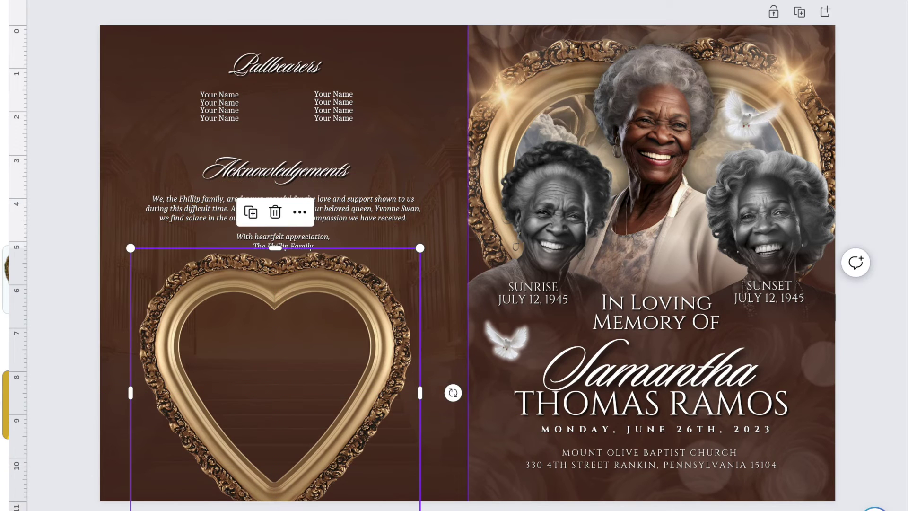
- Enlarge and tilt the heart frame, then place the portrait photo behind it
drag(231, 299, 137, 342)
key(ctrl+v)
drag(383, 280, 290, 373)
right_click(213, 331)
mouse_move(262, 354)
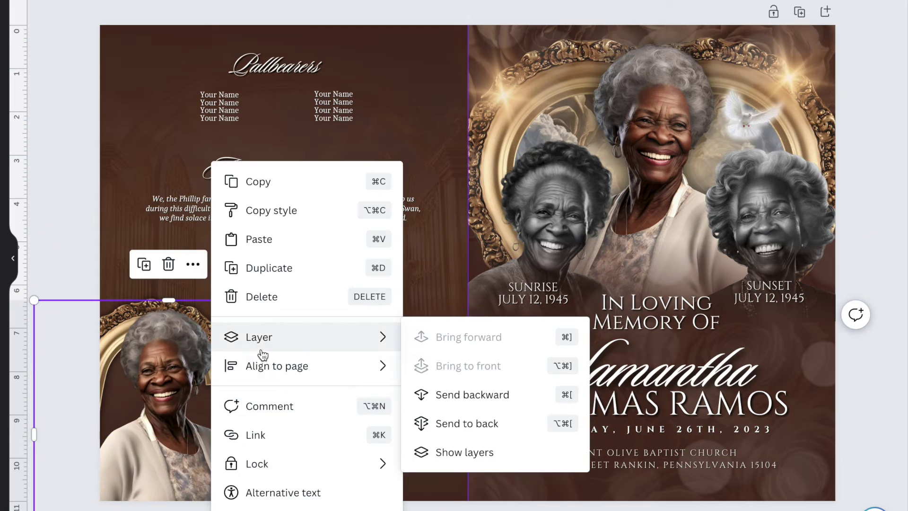
key(ctrl+bracketleft)
- Copy the name lines and 'In Loving Memory Of' text from the cover onto the left page
click(650, 364)
drag(650, 364, 331, 355)
drag(663, 406, 341, 407)
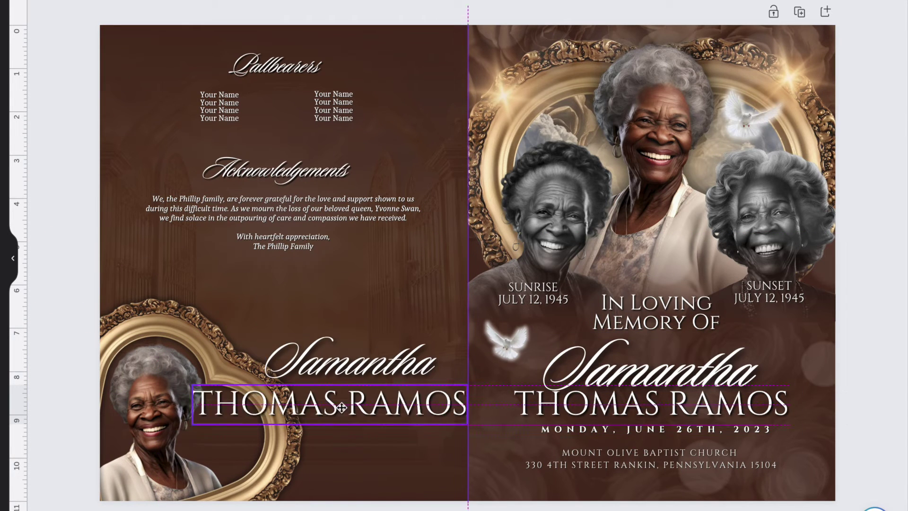
click(656, 310)
drag(655, 310, 375, 314)
- Copy the bokeh overlay onto the left page and send it behind the text
click(821, 311)
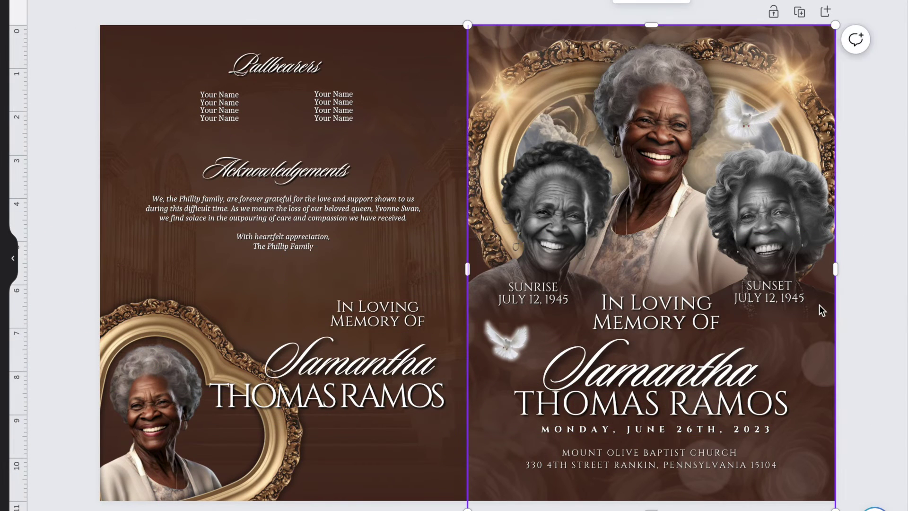
key(ctrl+c)
click(385, 267)
key(ctrl+v)
right_click(405, 284)
mouse_move(458, 348)
click(669, 421)
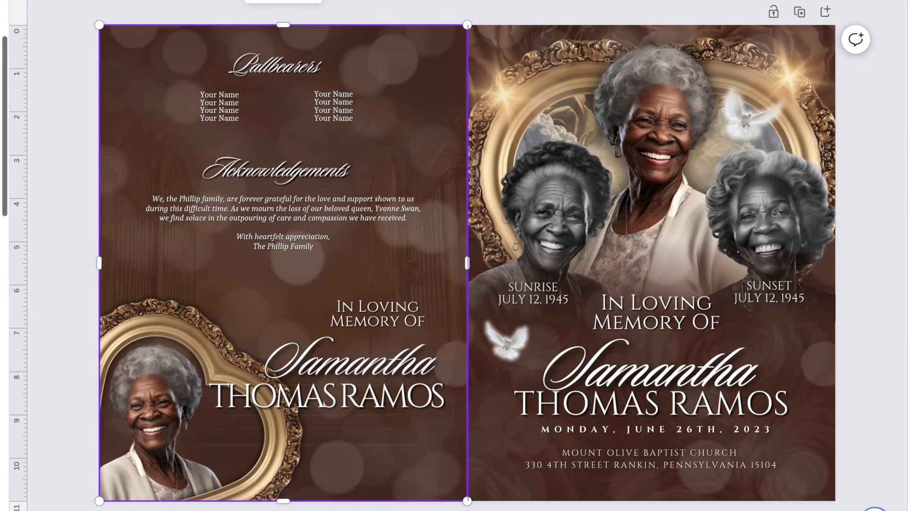
click(45, 165)
- Copy the cover dove onto the back page and delete the stray bokeh copy
click(506, 340)
drag(505, 340, 142, 256)
key(ctrl+v)
key(Delete)
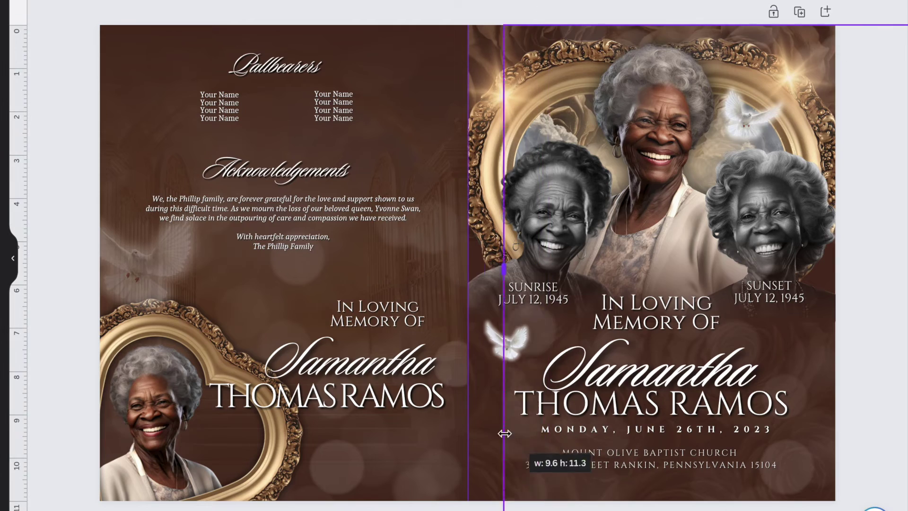
click(66, 43)
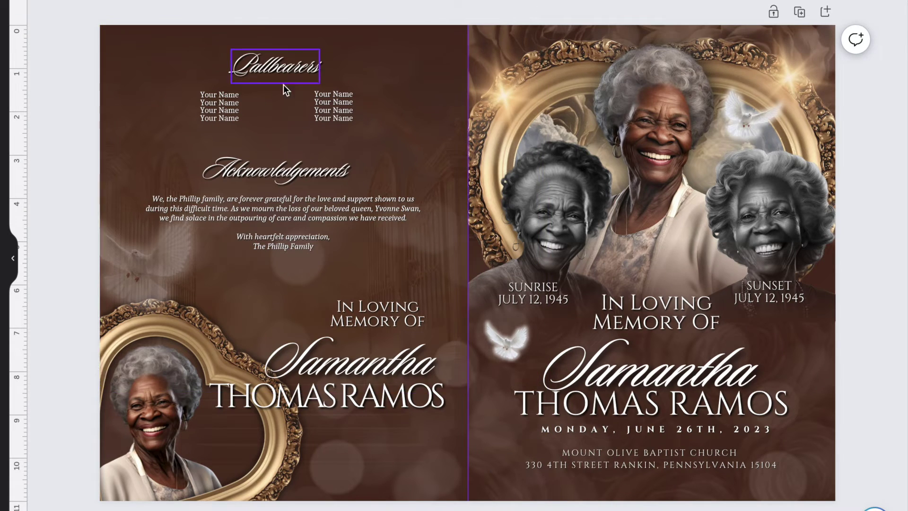
- Dim the rose background image on Page 2 by lowering its transparency
scroll(283, 90, down, 8)
scroll(580, 149, up, 5)
scroll(625, 122, up, 3)
scroll(734, 363, down, 8)
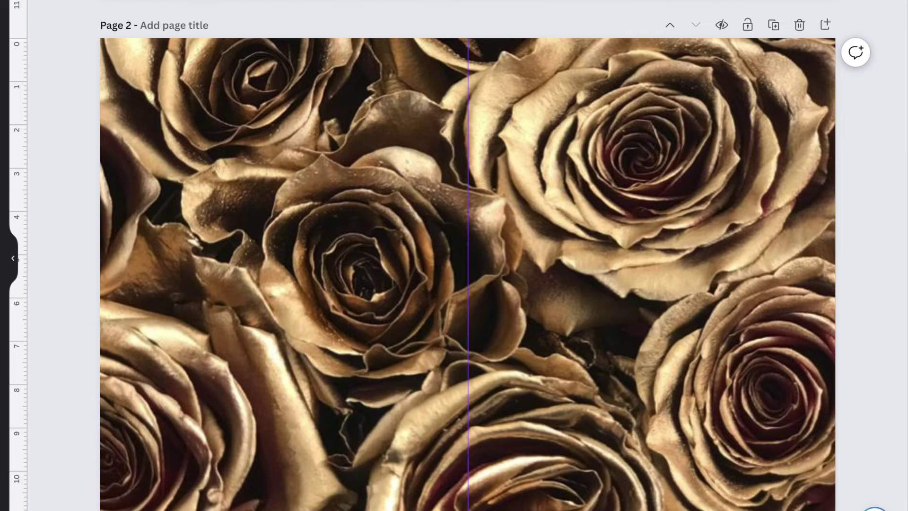
click(642, 245)
drag(399, 5, 285, 7)
- Stretch a rectangle into a tan panel across the spread and make it semi-transparent
key(r)
drag(467, 274, 194, 134)
drag(265, 206, 811, 486)
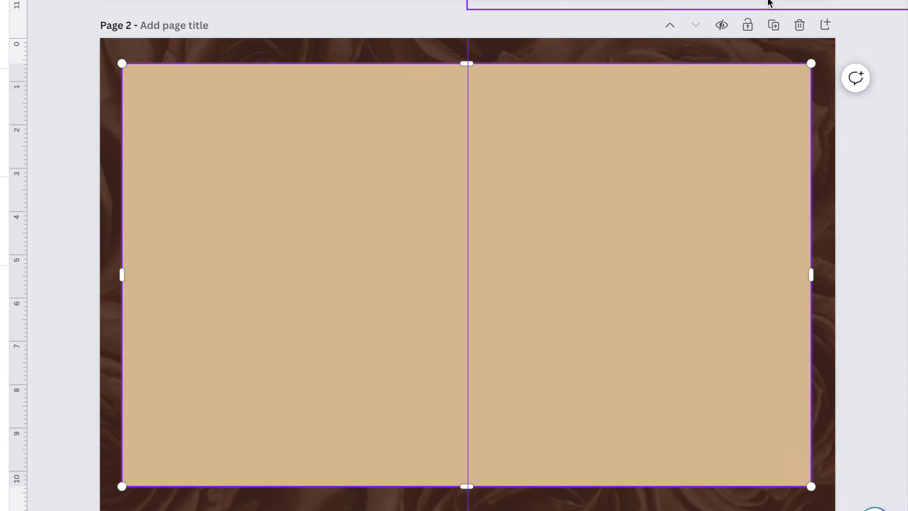
drag(710, 7, 682, 6)
click(590, 145)
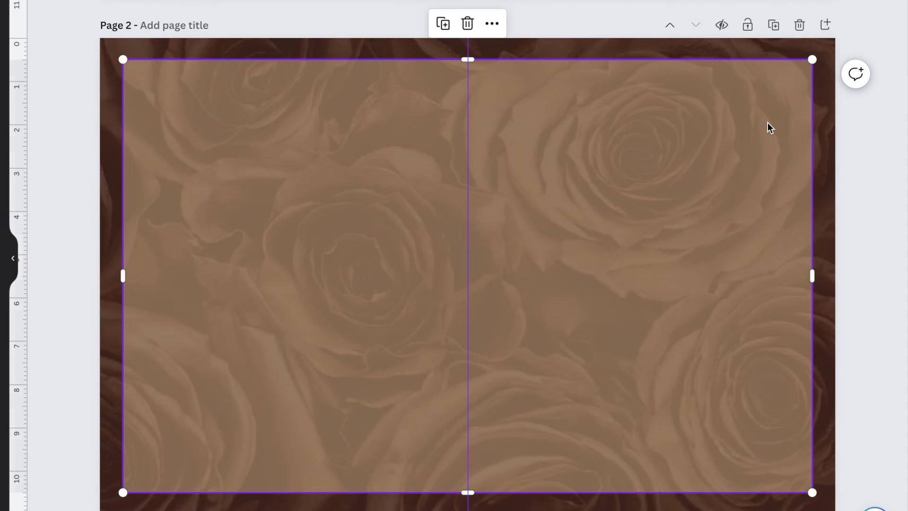
click(65, 95)
scroll(318, 192, up, 5)
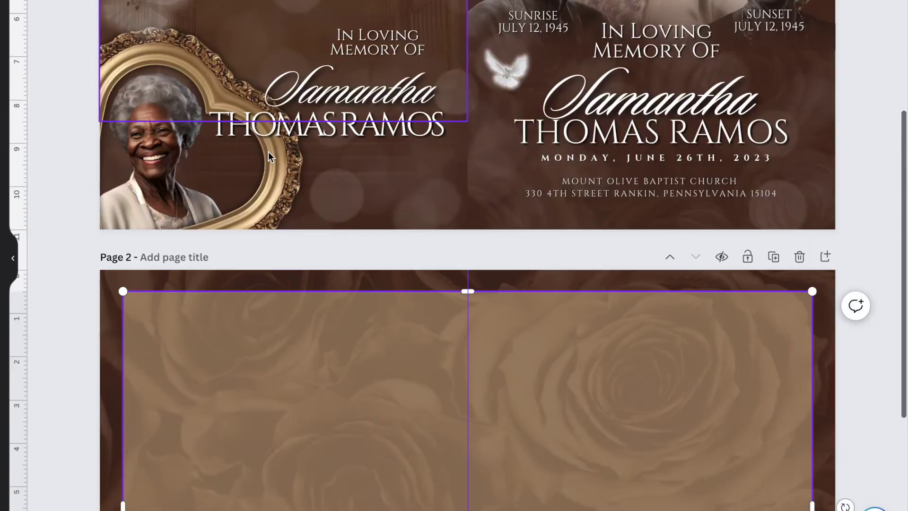
- Add a 'REMEMBERING' heading with the deceased's name at the top of the left inside page
scroll(268, 151, down, 5)
key(t)
drag(467, 292, 290, 137)
scroll(442, 105, up, 8)
scroll(441, 106, down, 9)
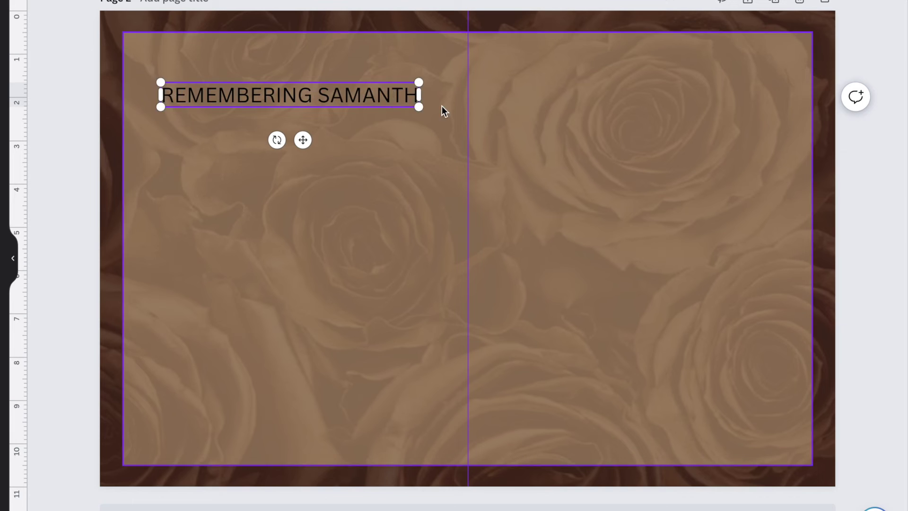
key(ctrl+a)
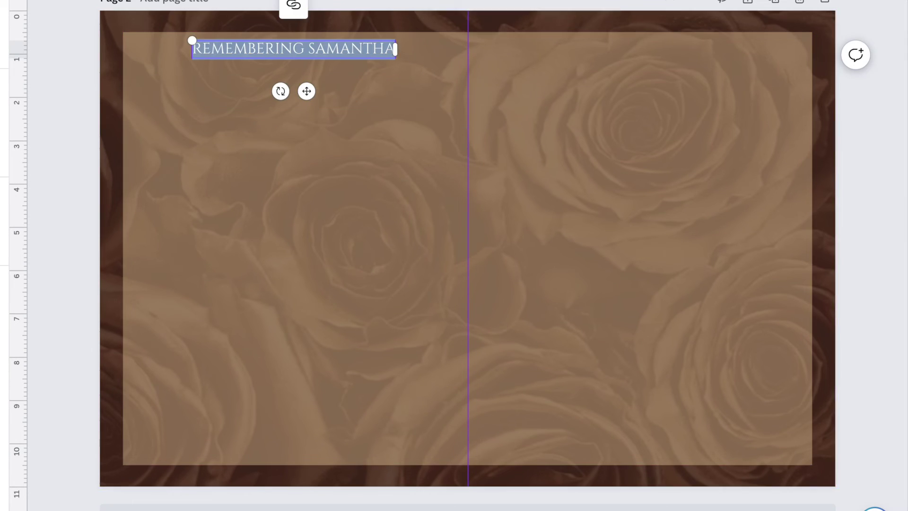
key(Escape)
key(shift+Left)
key(shift+Left)
key(shift+Left)
key(shift+Left)
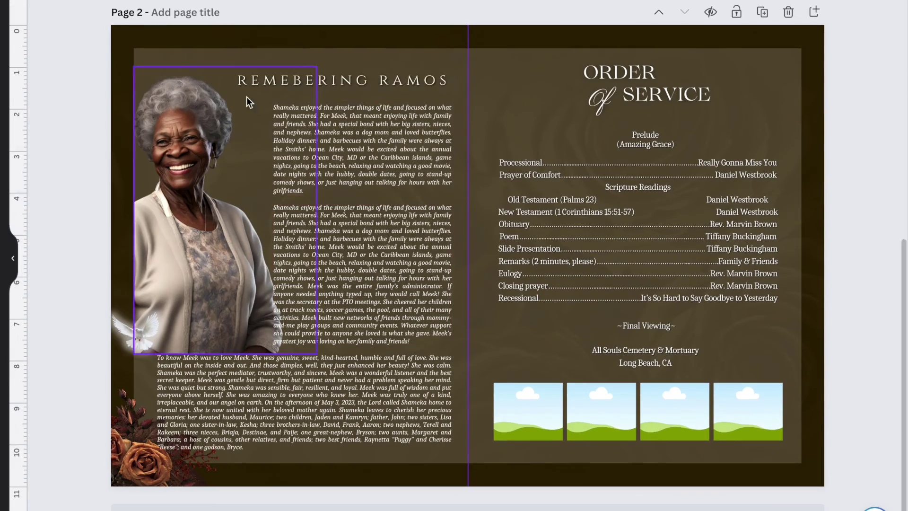
- Paste the biography paragraphs and widen the lower one to the column's left edge
click(400, 163)
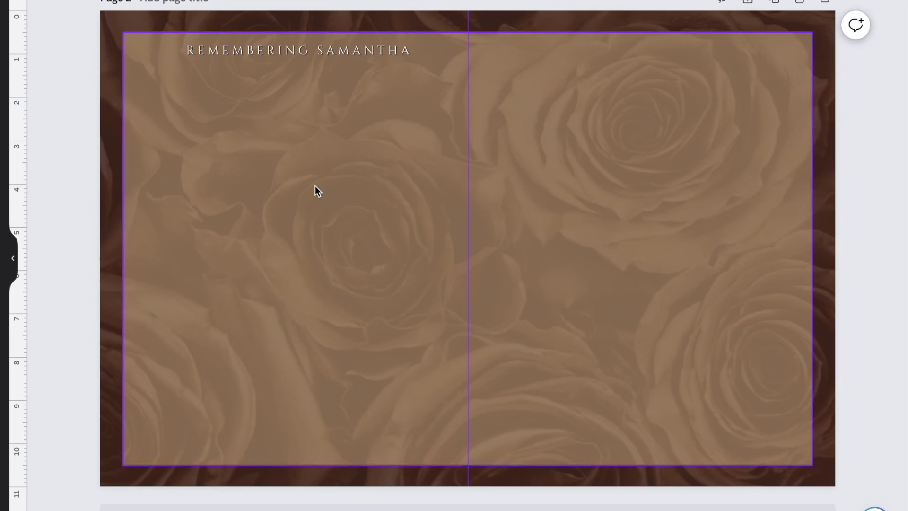
key(ctrl+v)
key(ctrl+v)
key(ctrl+v)
drag(262, 328, 138, 319)
click(73, 205)
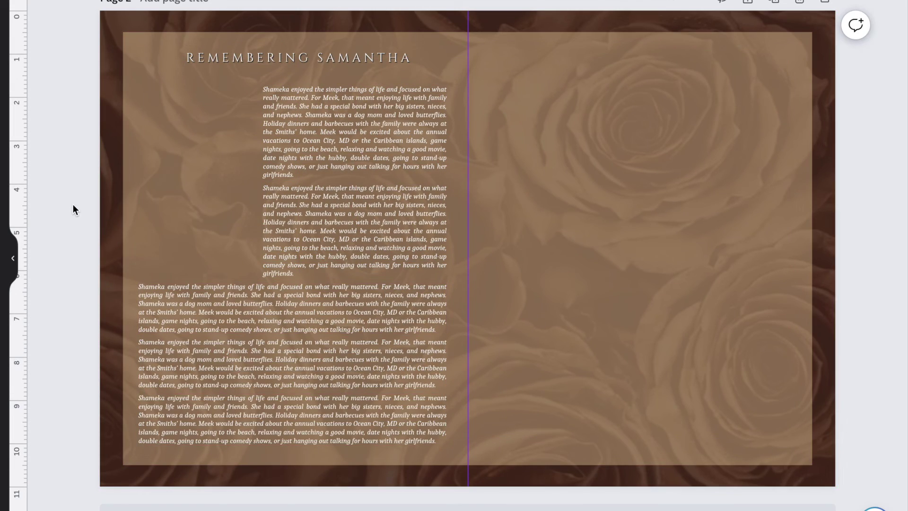
key(Tab)
key(Tab)
key(Tab)
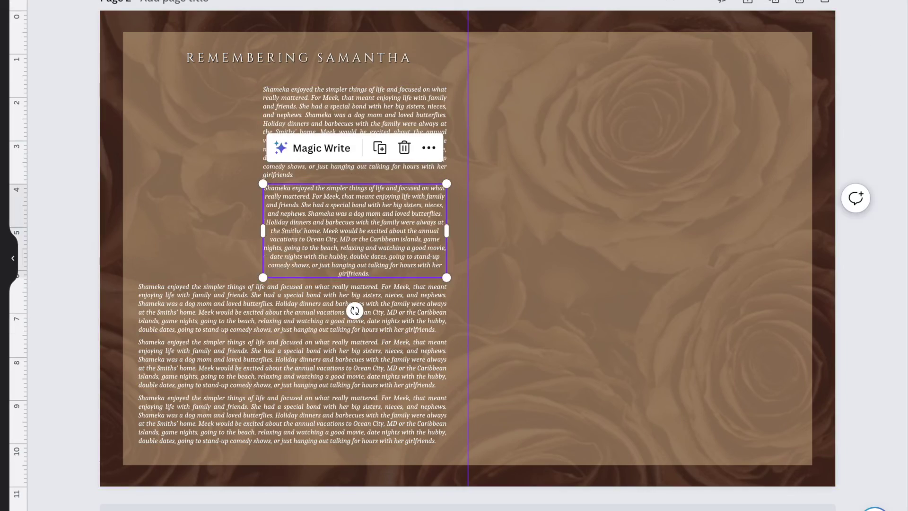
- Place a black-and-white portrait from the cover beside the text and adjust paragraph layering
scroll(183, 115, up, 8)
click(536, 124)
drag(536, 124, 210, 206)
scroll(535, 141, down, 8)
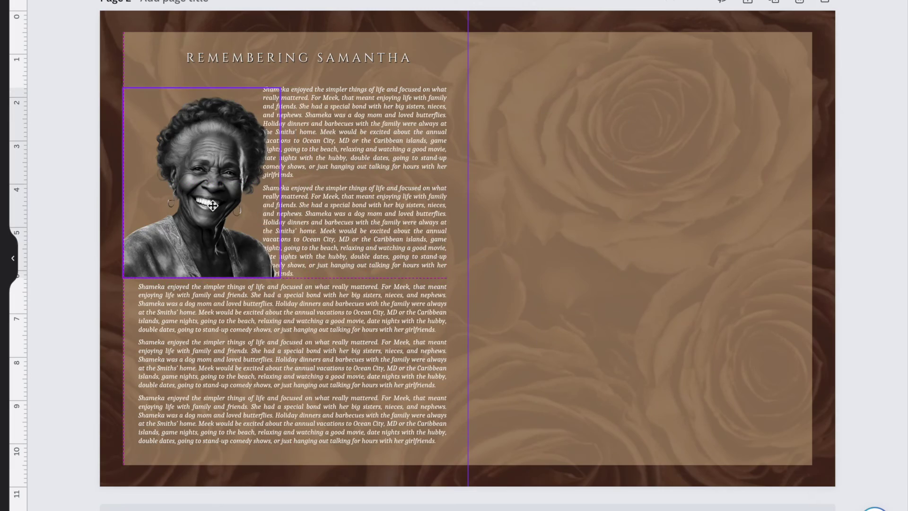
right_click(304, 98)
key(Escape)
right_click(198, 307)
click(56, 230)
scroll(113, 217, up, 8)
scroll(113, 217, down, 7)
click(814, 277)
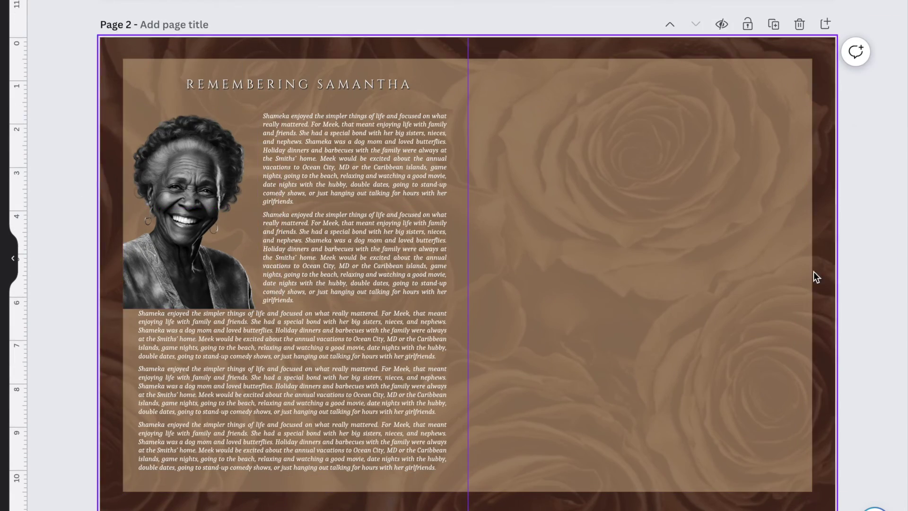
- Copy the cover's script name text to the right inside page and retype it as 'Order Of Service'
scroll(814, 277, up, 8)
click(628, 40)
scroll(628, 40, down, 8)
drag(629, 41, 652, 254)
double_click(642, 217)
text(Order Of Service)
drag(565, 257, 651, 198)
key(Escape)
- Add a Processional text row beneath the Order Of Service heading
scroll(491, 327, down, 1)
key(t)
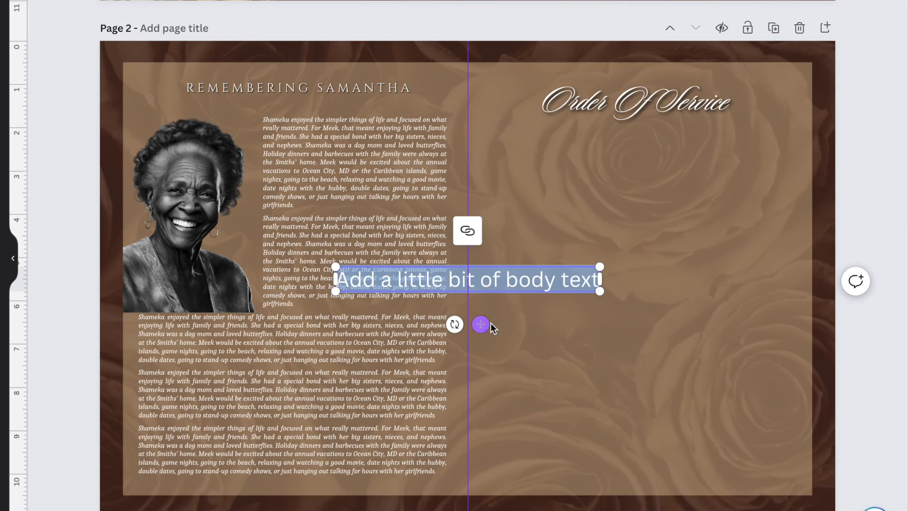
drag(490, 324, 596, 235)
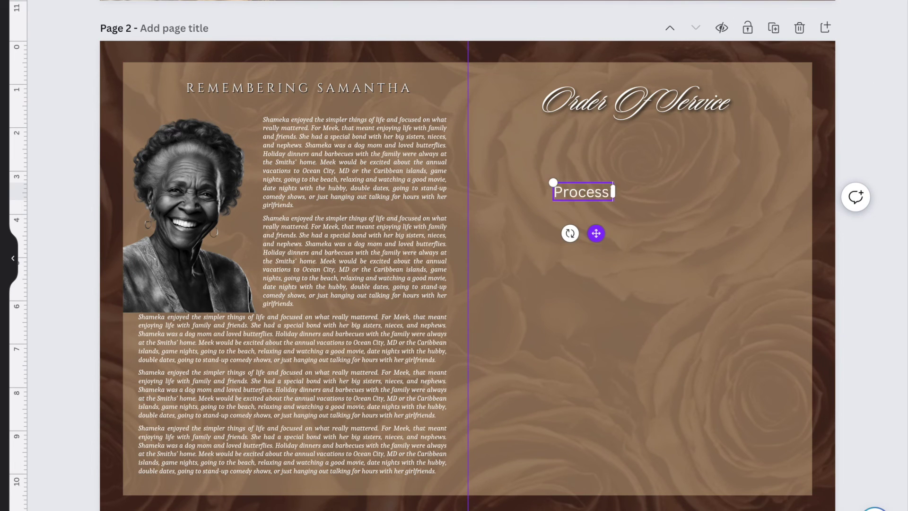
drag(621, 200, 570, 178)
key(t)
click(587, 169)
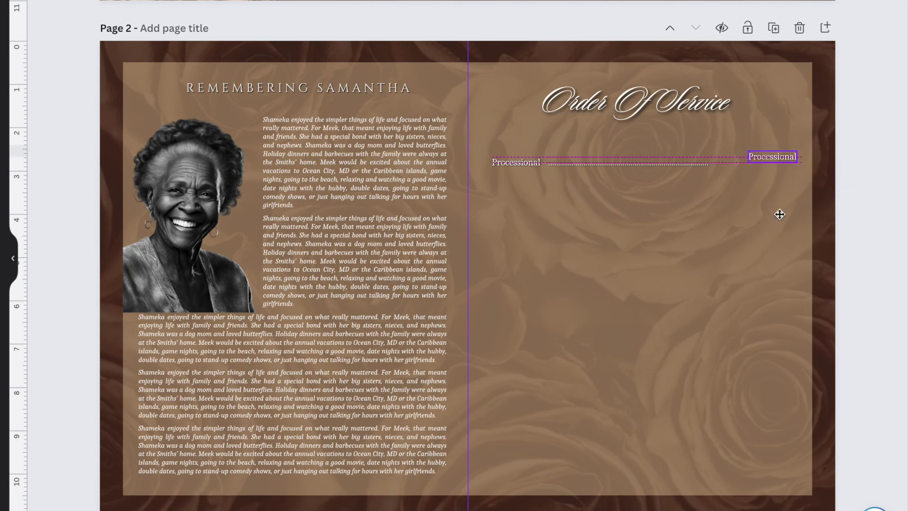
click(776, 150)
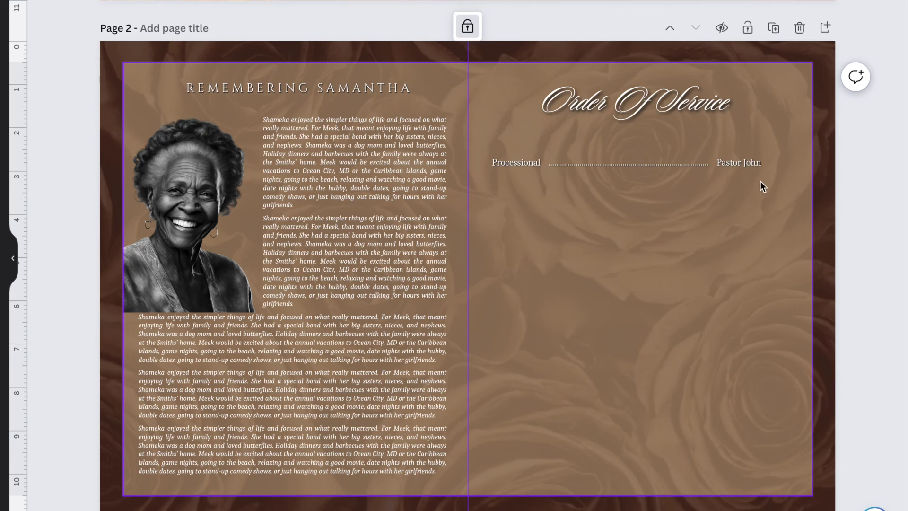
- Duplicate the Processional row, then replace the rows with the complete service programme list
key(ctrl+d)
click(673, 167)
click(672, 167)
click(672, 167)
click(771, 199)
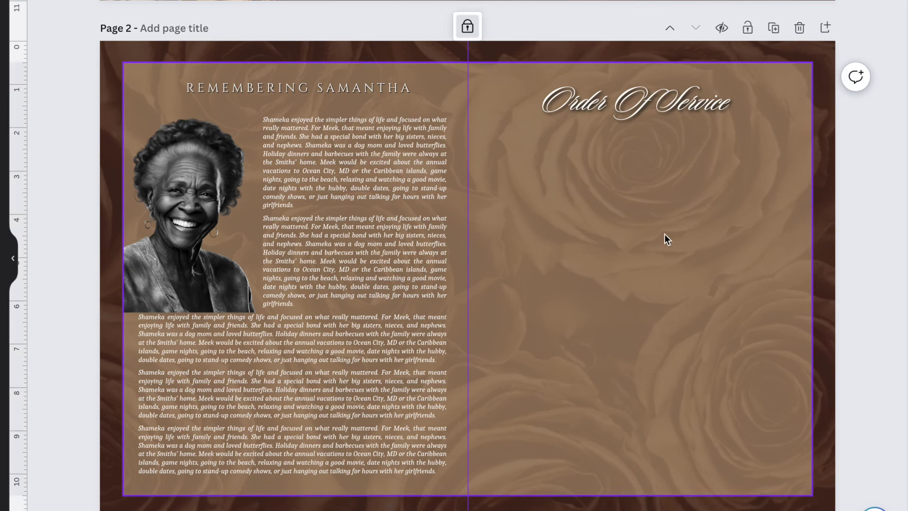
key(ctrl+v)
scroll(669, 245, down, 1)
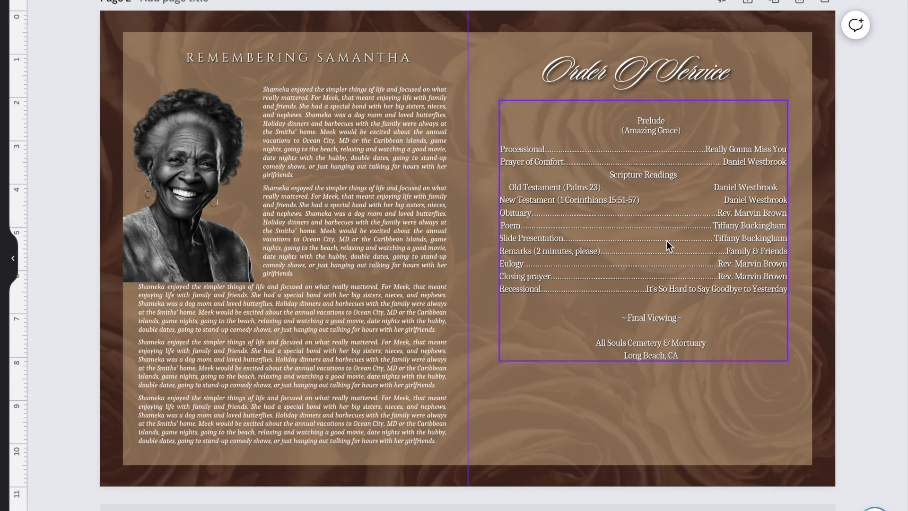
click(668, 245)
key(Escape)
- Add a 1.7 by 1.7 photo frame and duplicate it into an even row of four
drag(5, 265, 780, 421)
drag(841, 486, 565, 445)
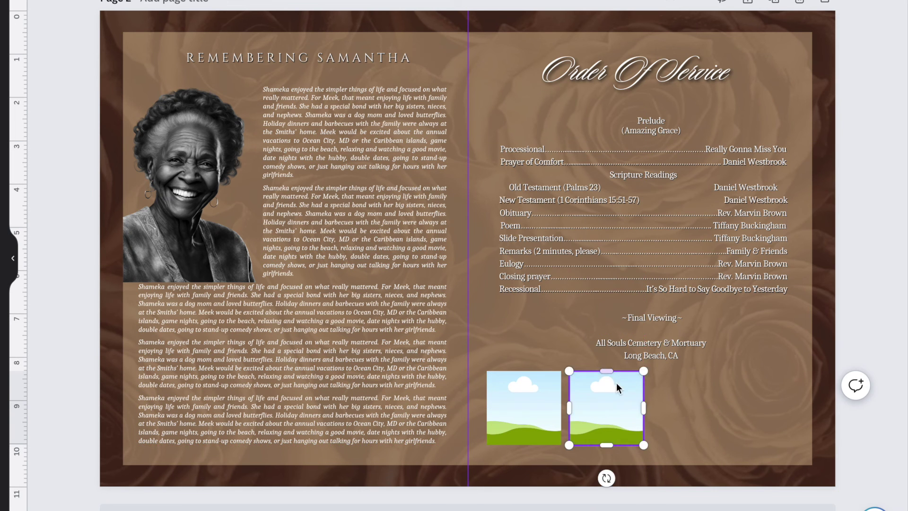
key(ctrl+d)
key(ctrl+d)
drag(823, 456, 787, 445)
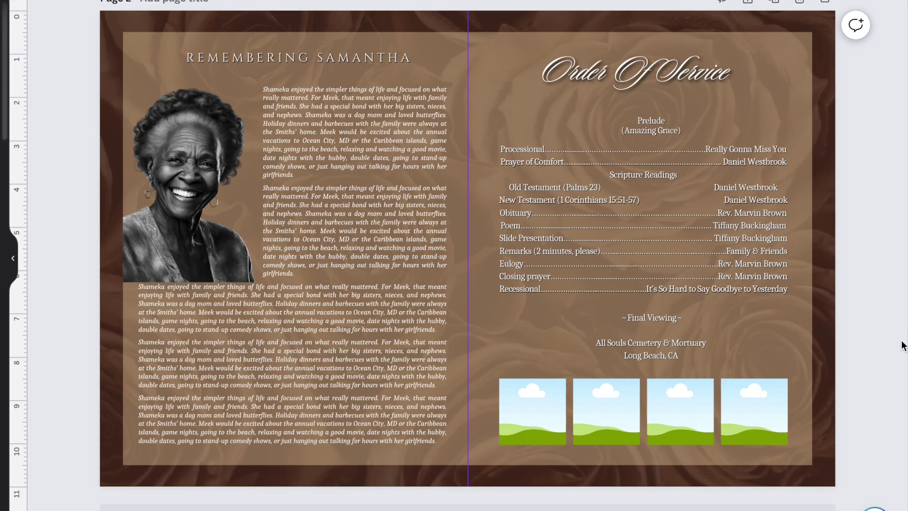
scroll(841, 172, up, 10)
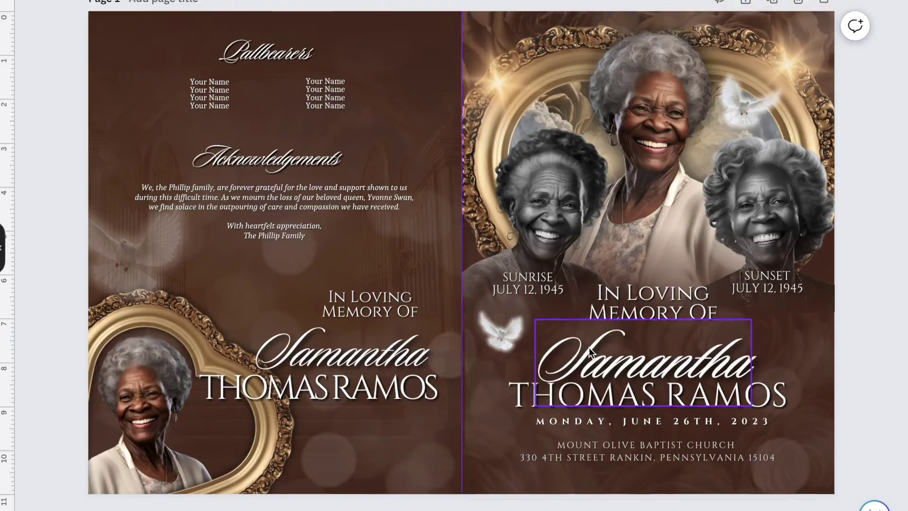